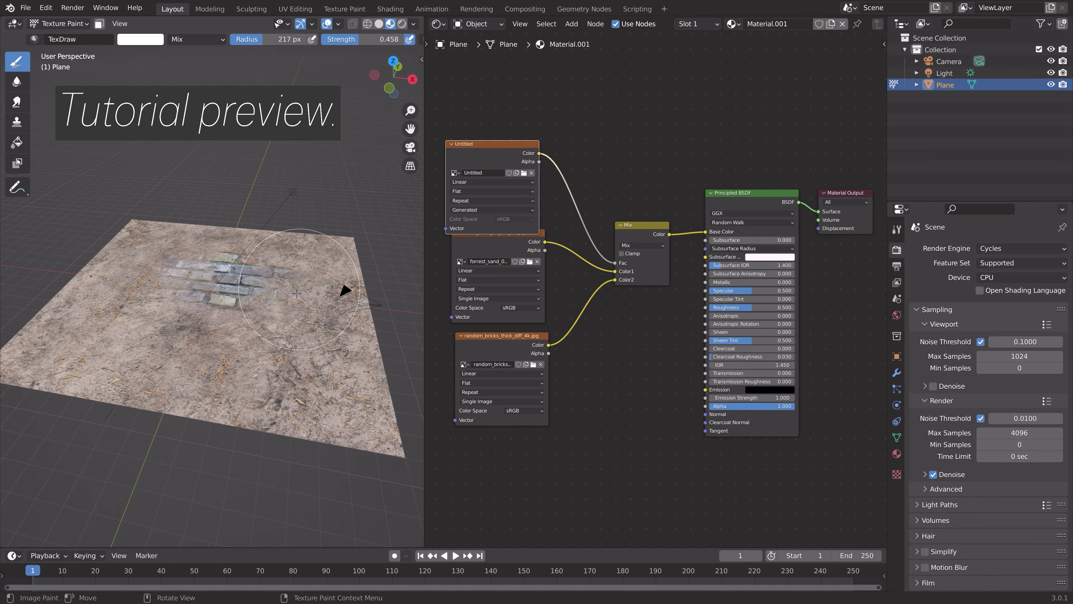
Step: Paint more brick patches across the plane in Texture Paint mode with the TexDraw brush
drag(297, 293, 161, 359)
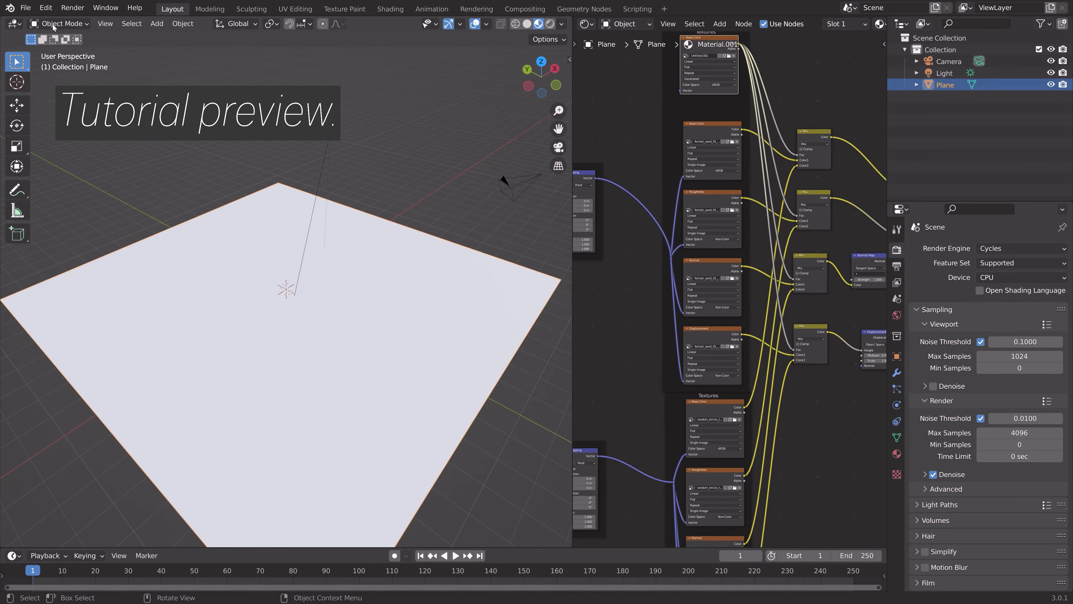
click(59, 23)
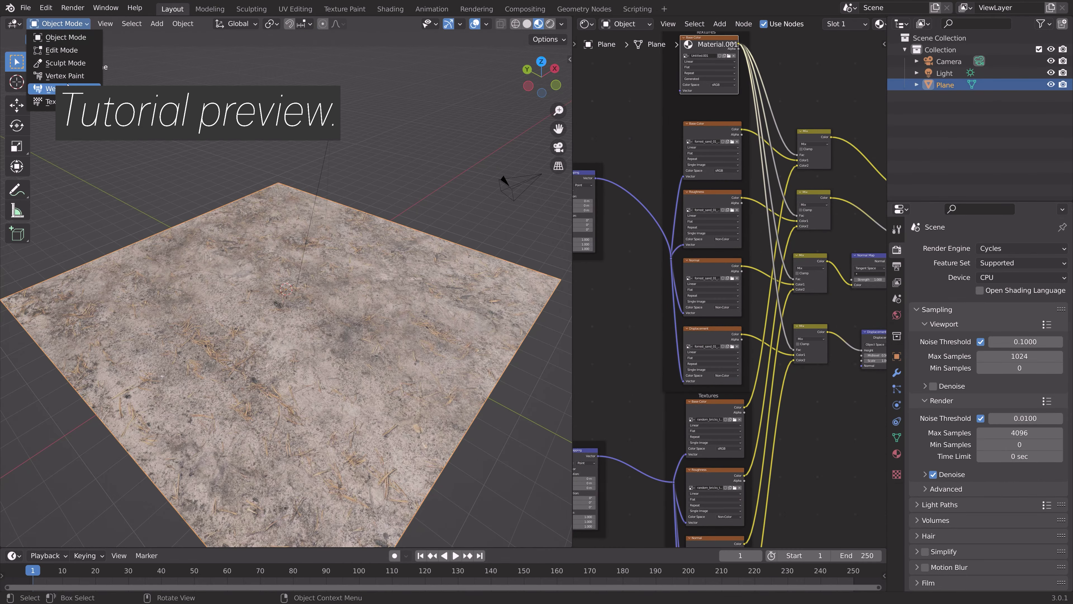
click(63, 102)
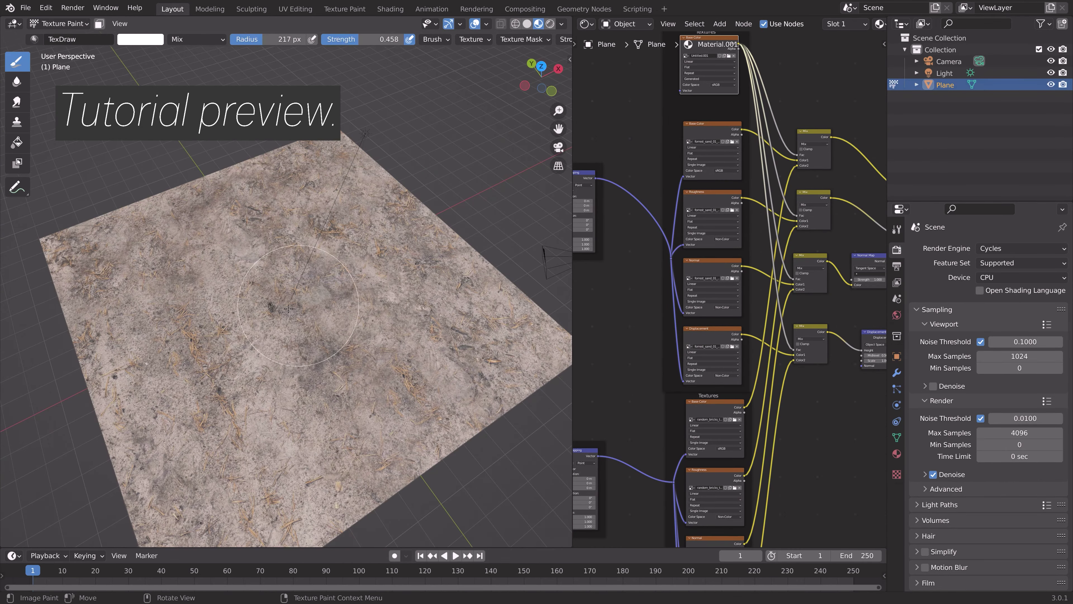
mouse_move(118, 313)
mouse_down()
mouse_move(177, 379)
mouse_move(343, 210)
mouse_up()
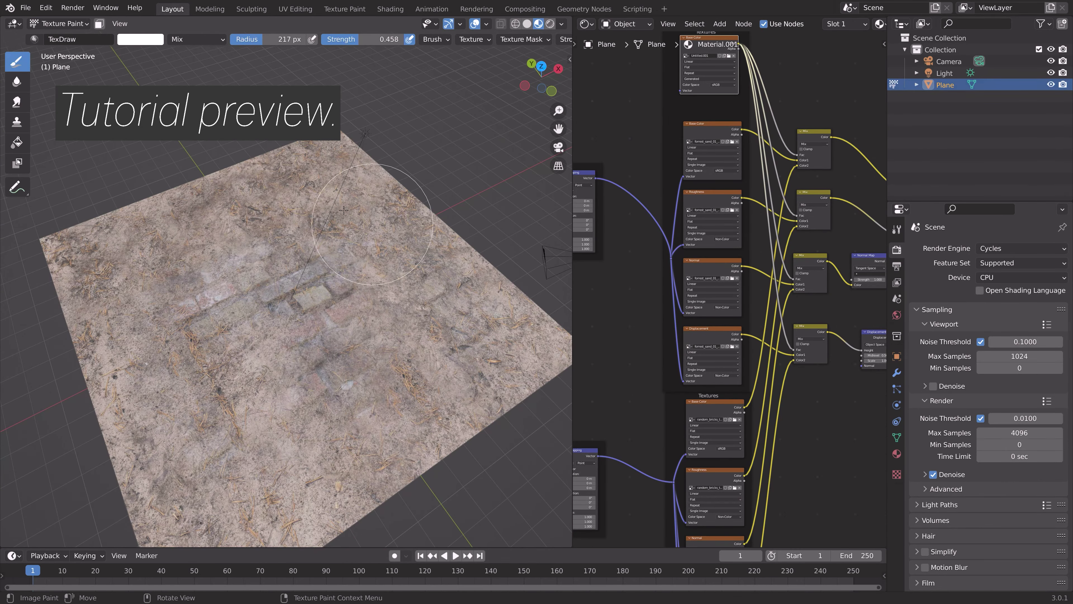
Step: Switch to Rendered shading and orbit and zoom to inspect the blended bricks and sand
key(z)
mouse_move(431, 156)
middle_down()
mouse_move(479, 240)
mouse_move(447, 258)
middle_up()
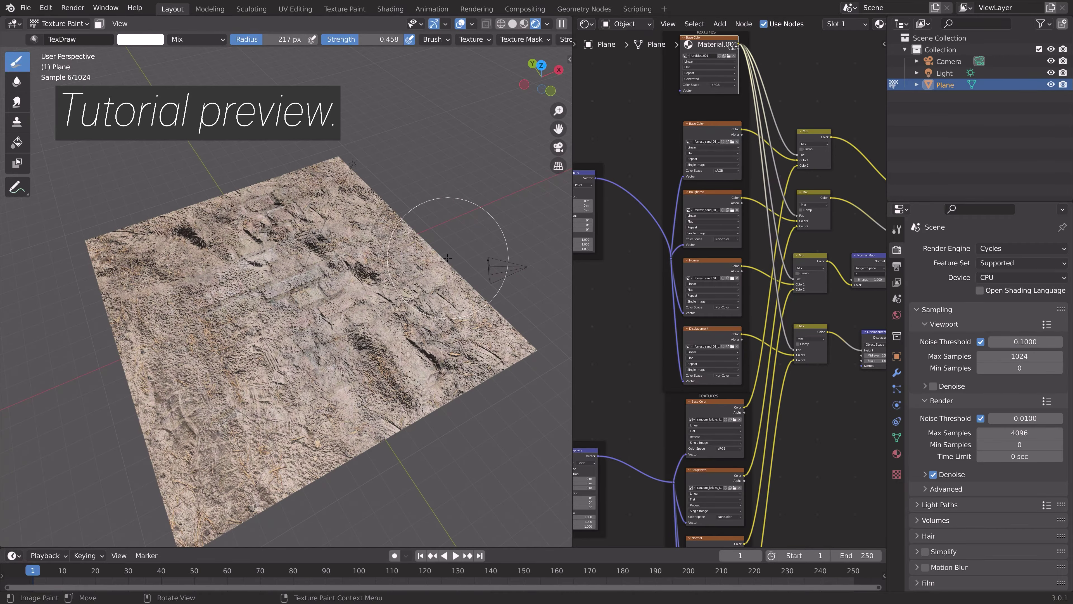
scroll(448, 258, up, 5)
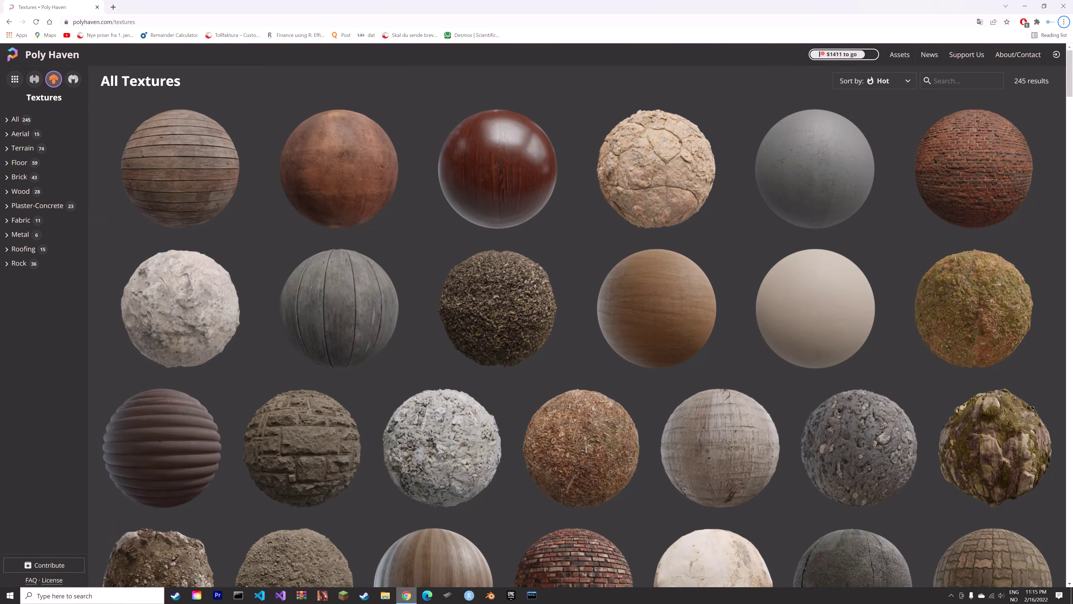
scroll(533, 211, down, 10)
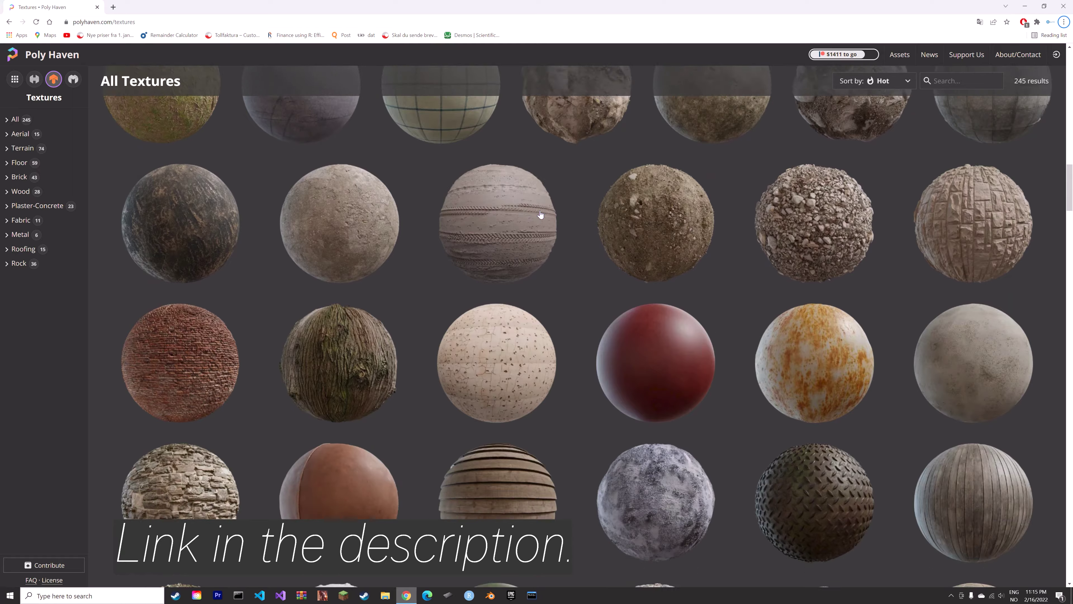
Step: Find Random Bricks Thick in the texture grid and open it in a new tab
scroll(539, 214, down, 20)
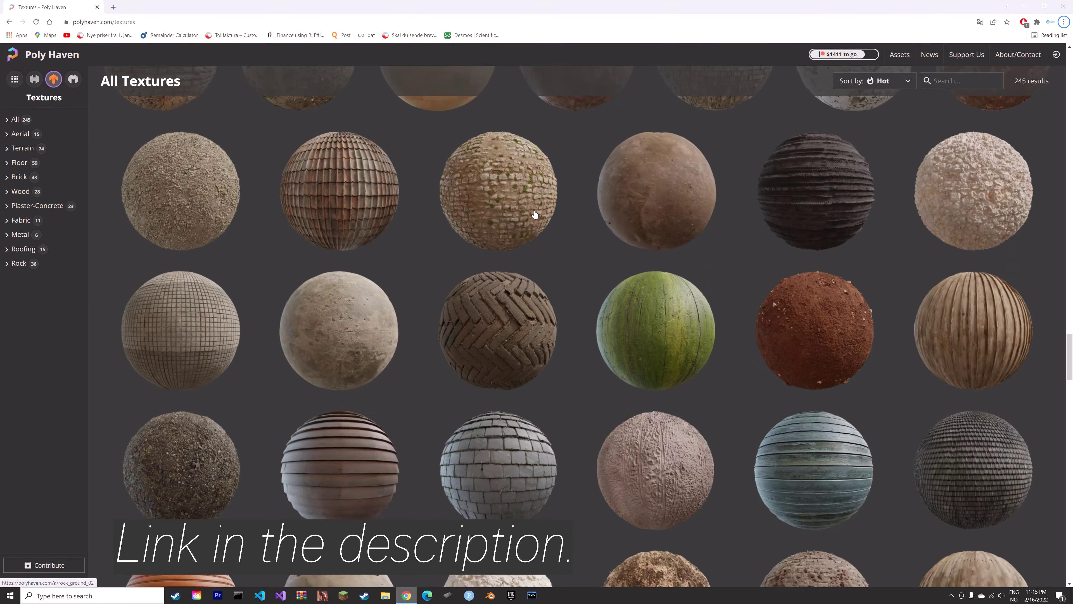
scroll(533, 216, down, 15)
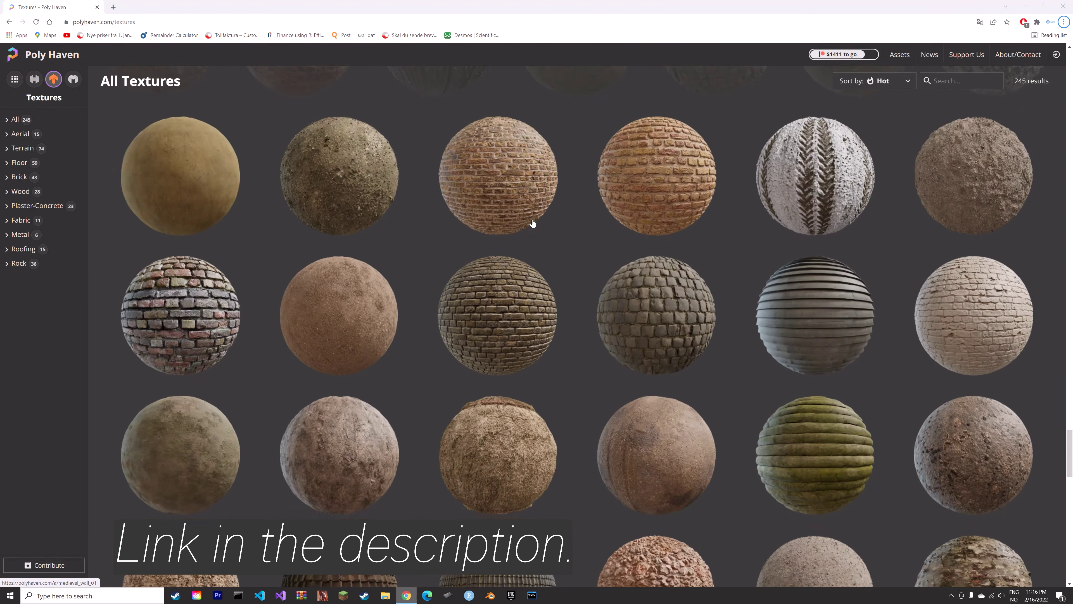
scroll(532, 224, down, 2)
middle_click(180, 171)
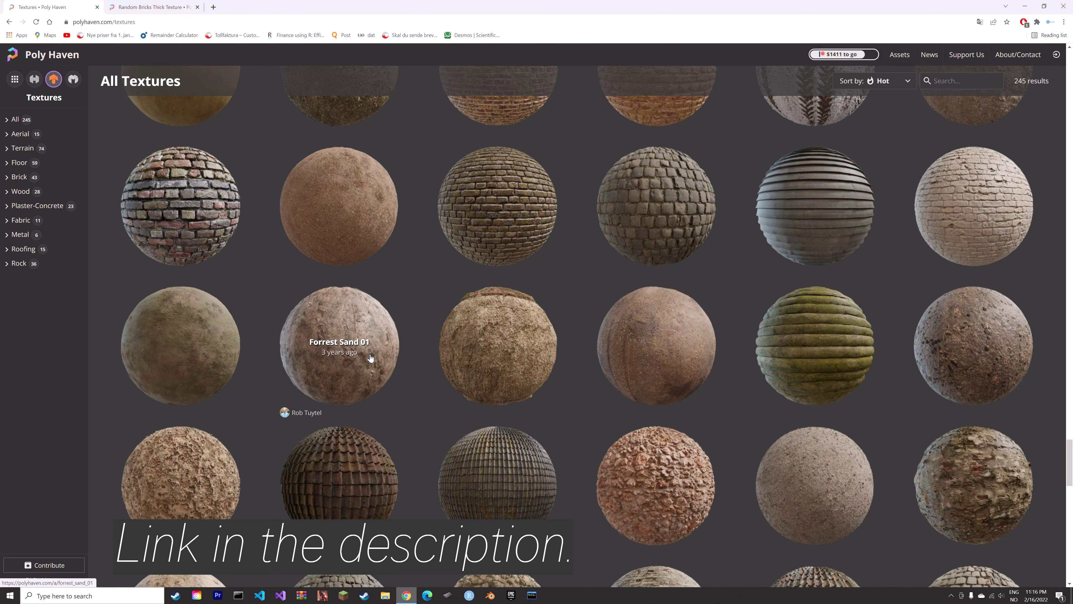
scroll(355, 327, down, 6)
Step: Download the 4K Random Bricks Thick and Forrest Sand 01 texture sets
click(155, 6)
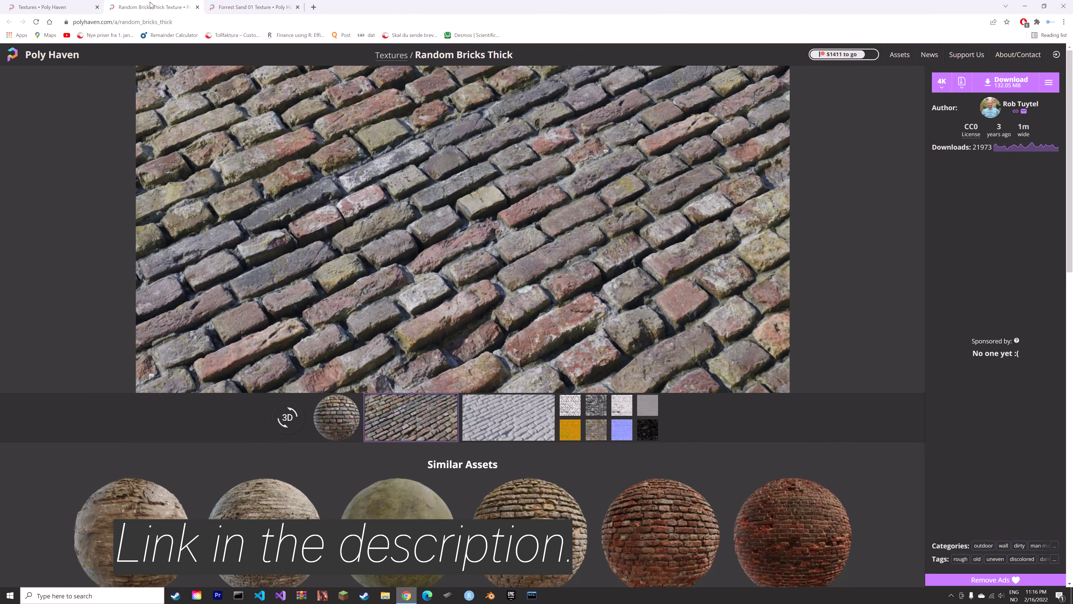
click(1009, 81)
key(ctrl+Tab)
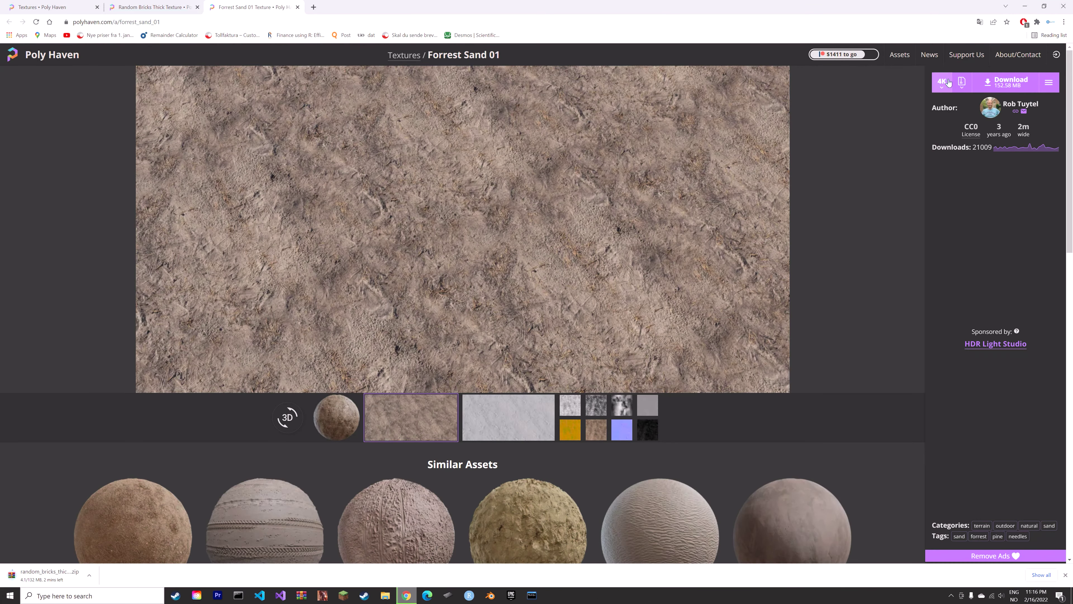
click(1004, 78)
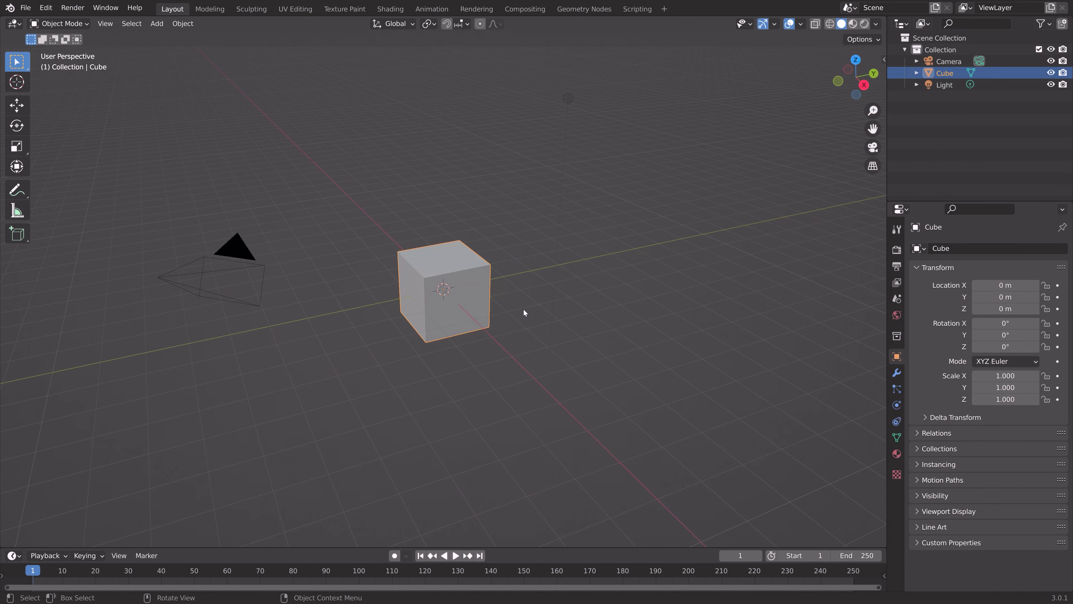
Step: Replace the default cube with a scaled-up ground plane
key(x)
click(492, 270)
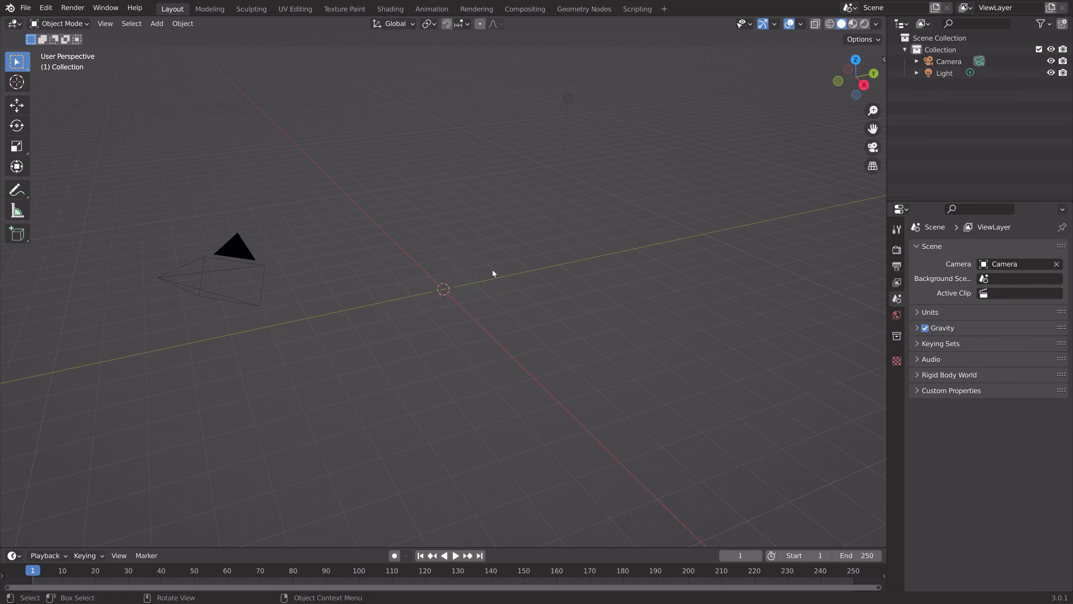
key(shift+a)
mouse_move(493, 270)
click(553, 272)
key(s)
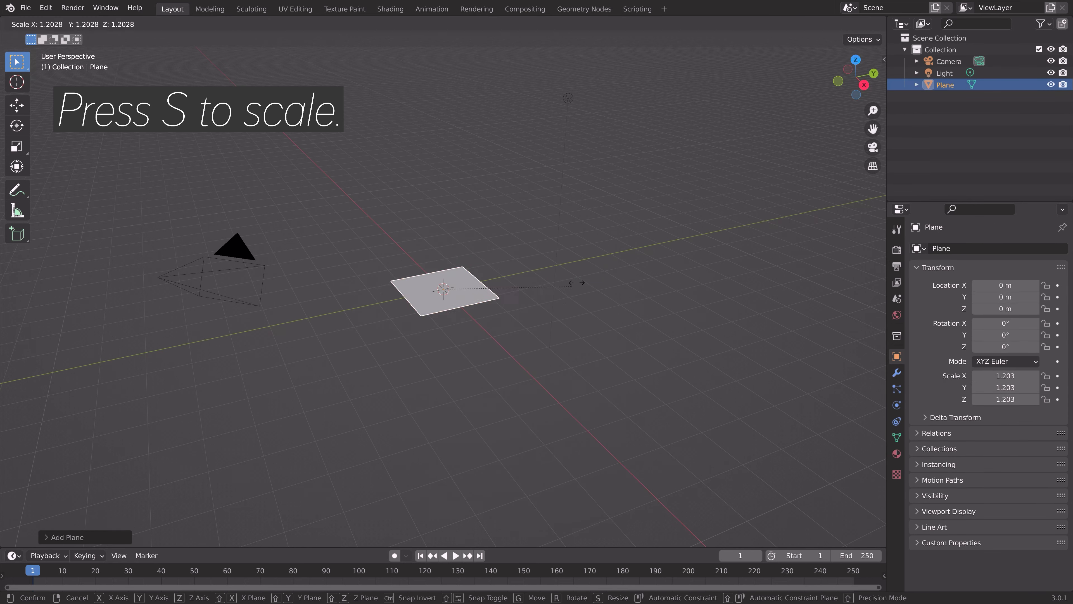
click(846, 82)
Step: Make the scene light a Sun with strength 5
click(945, 73)
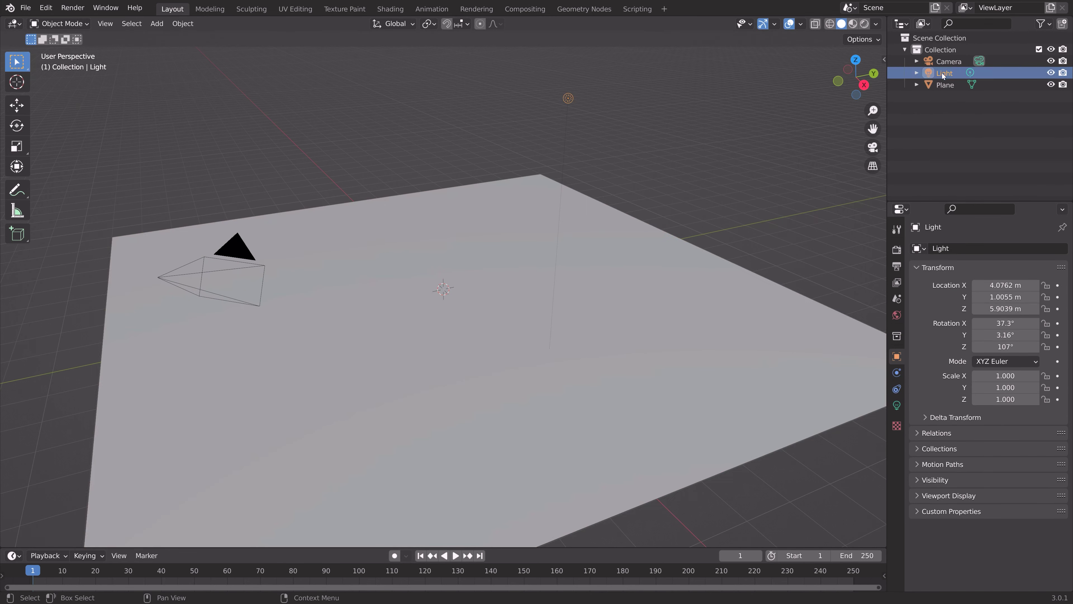
click(897, 405)
click(970, 300)
double_click(1010, 329)
text(5)
key(Return)
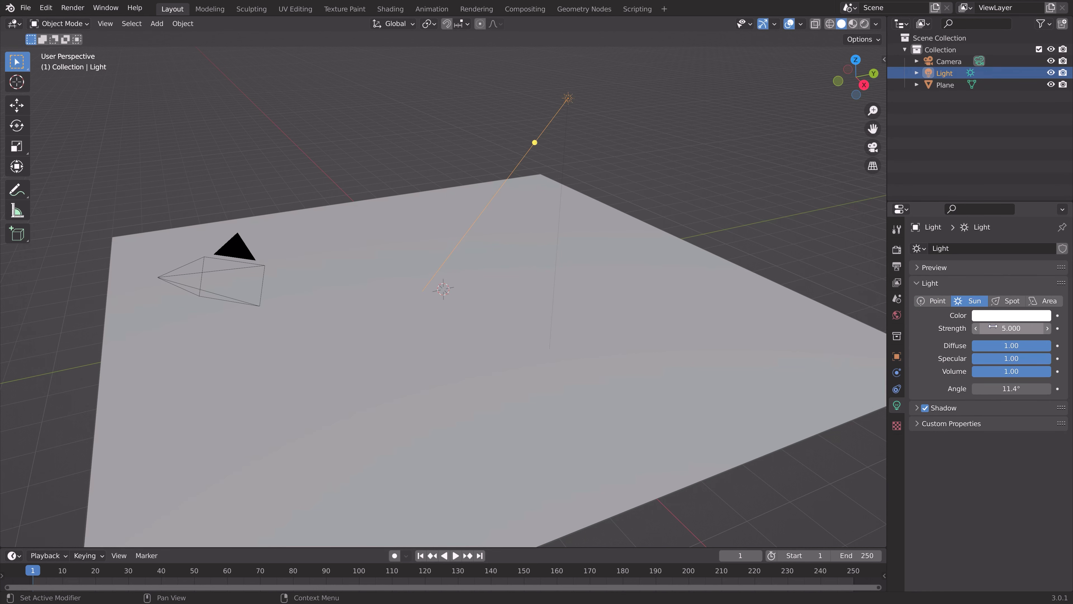
Step: Set the render engine to Cycles and split the 3D viewport into two areas
click(897, 250)
click(1009, 248)
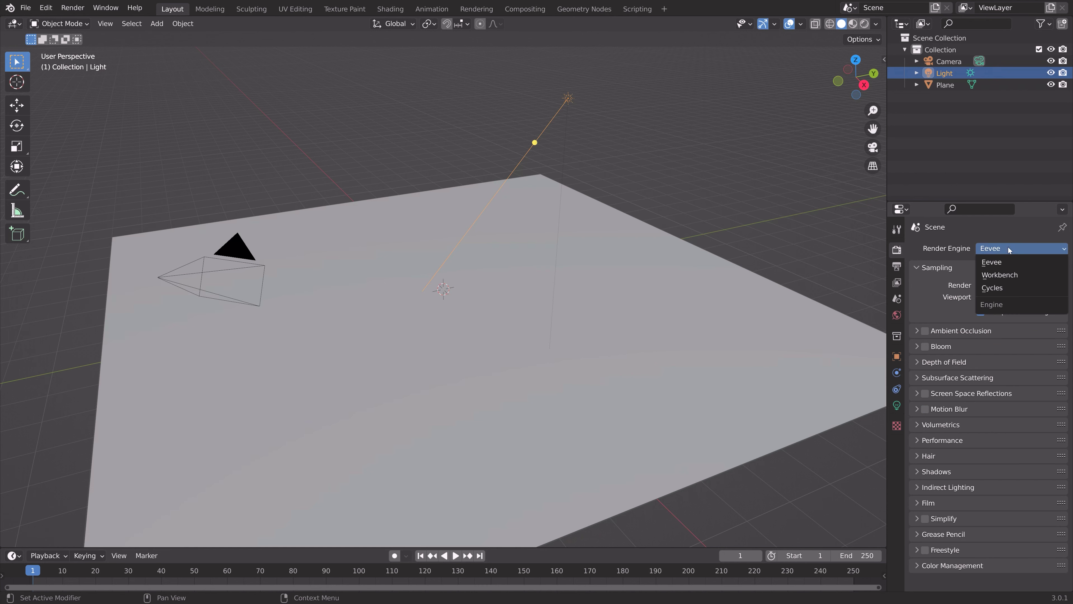
click(994, 287)
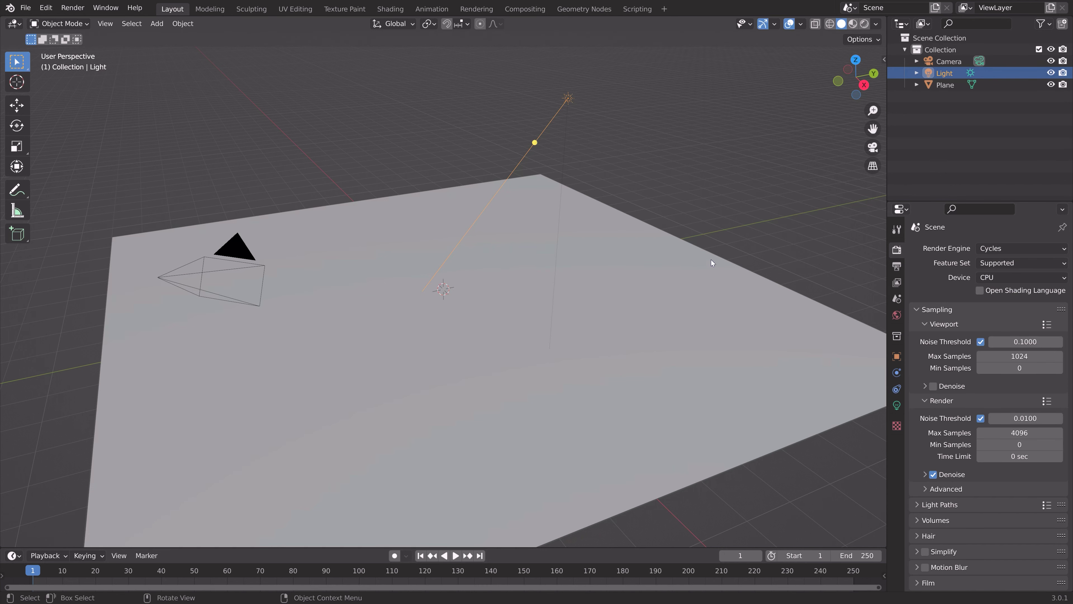
click(710, 280)
drag(884, 20, 425, 64)
Step: Turn the right area into a Shader Editor and give the plane a new material
click(438, 24)
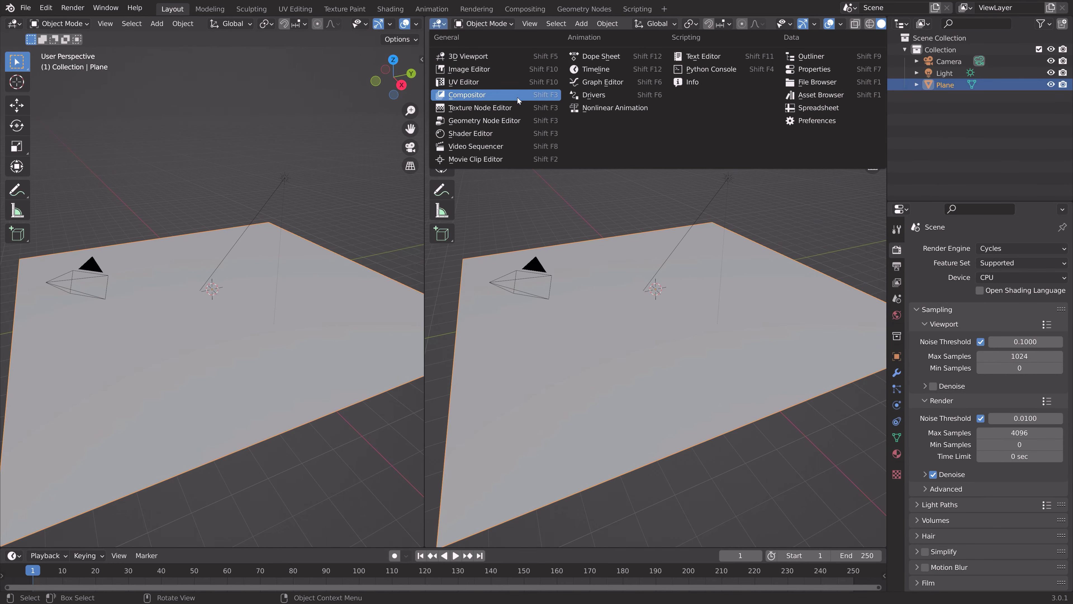
click(518, 132)
click(726, 24)
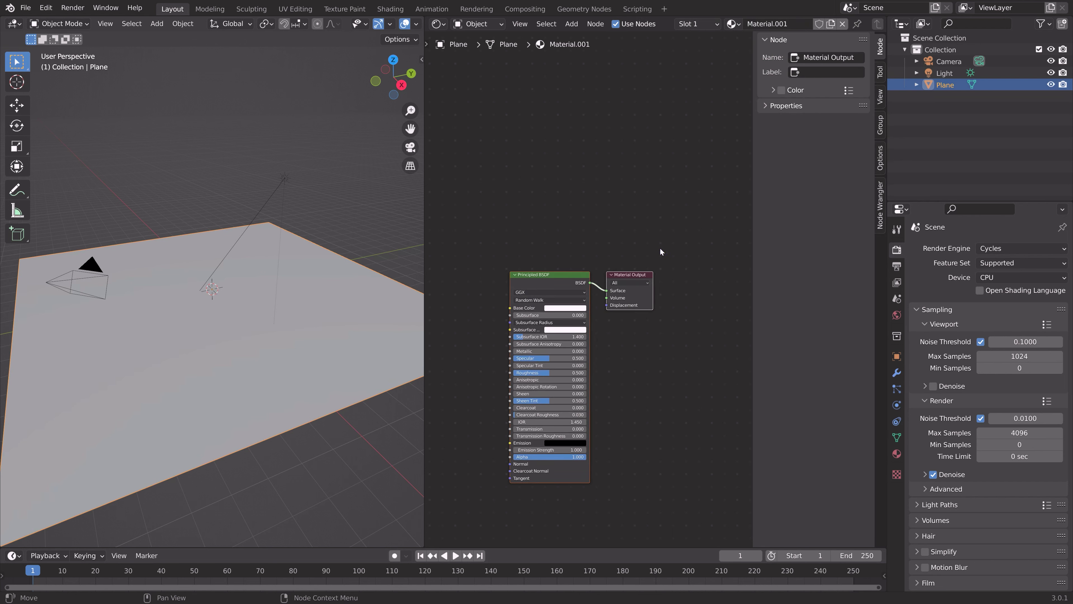
key(n)
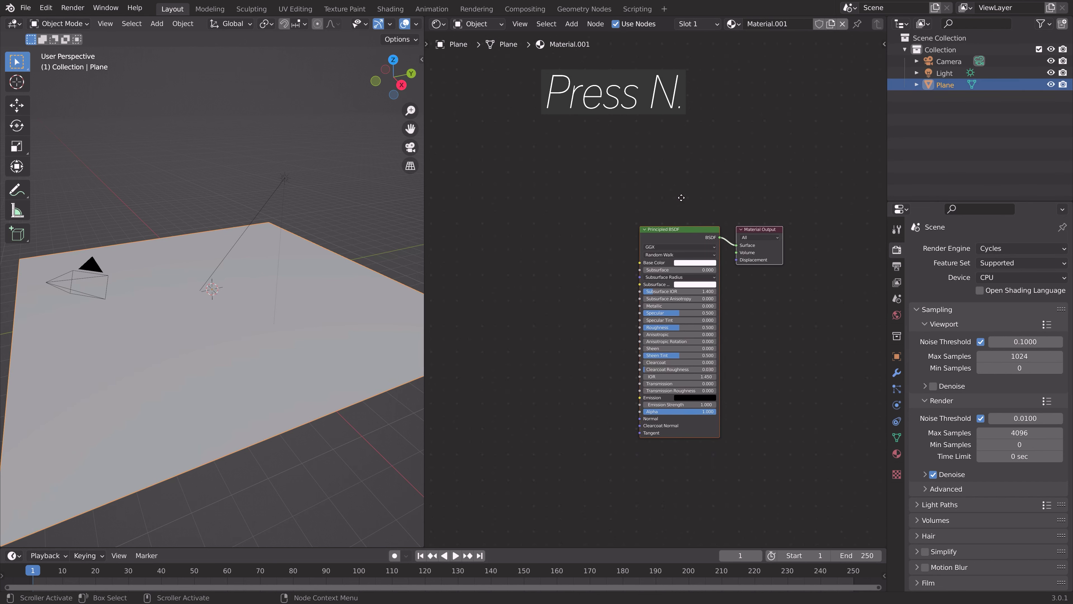
scroll(622, 192, up, 2)
scroll(604, 204, up, 1)
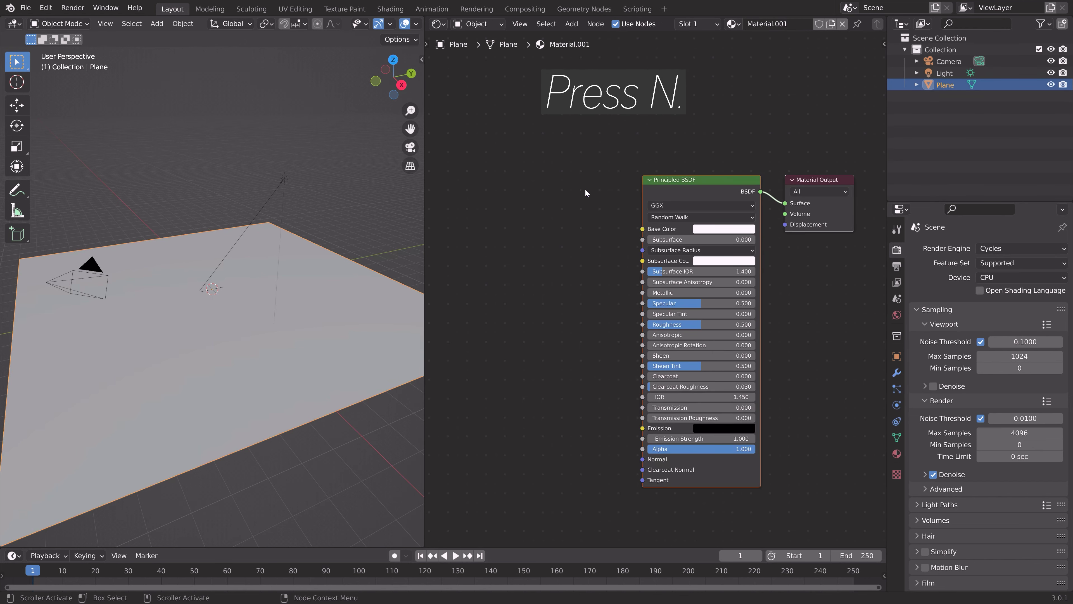
Step: Add an Image Texture node and duplicate it twice, stacking the copies above
key(shift+a)
click(561, 175)
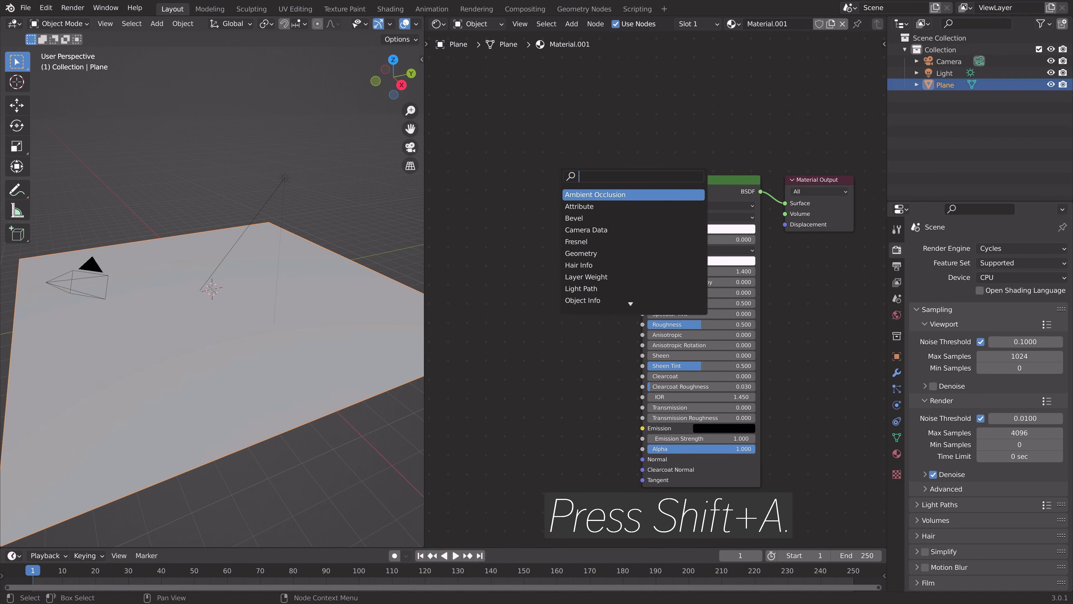
text(imag)
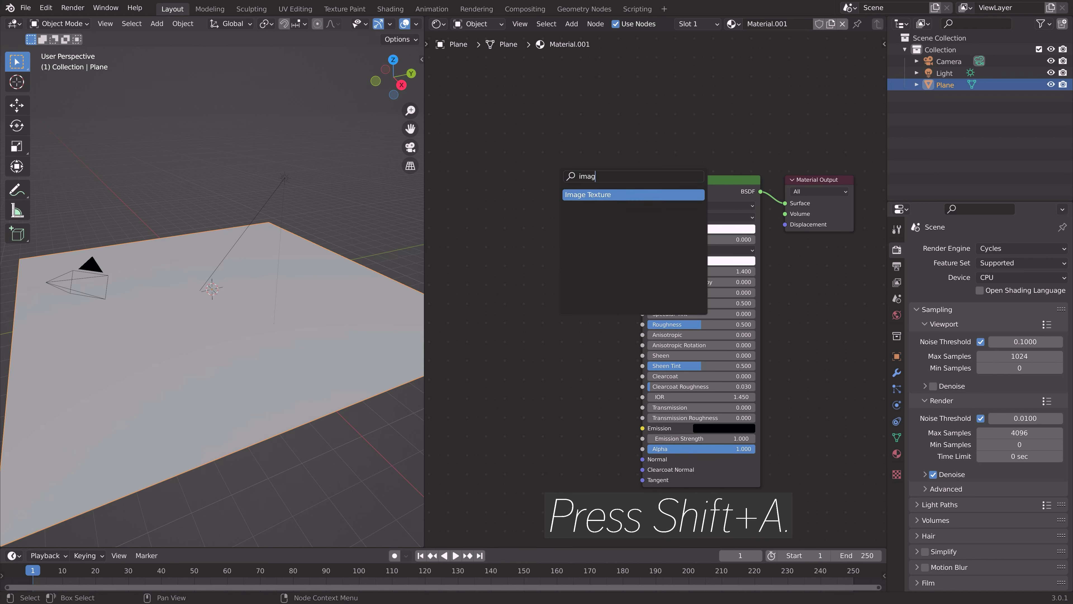
key(Return)
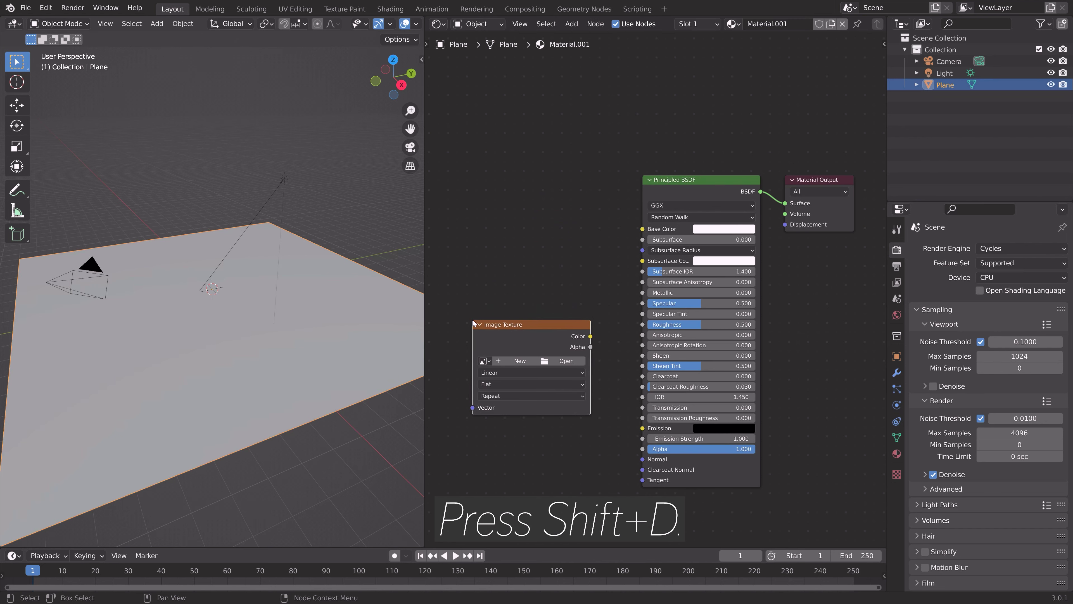
key(shift+d)
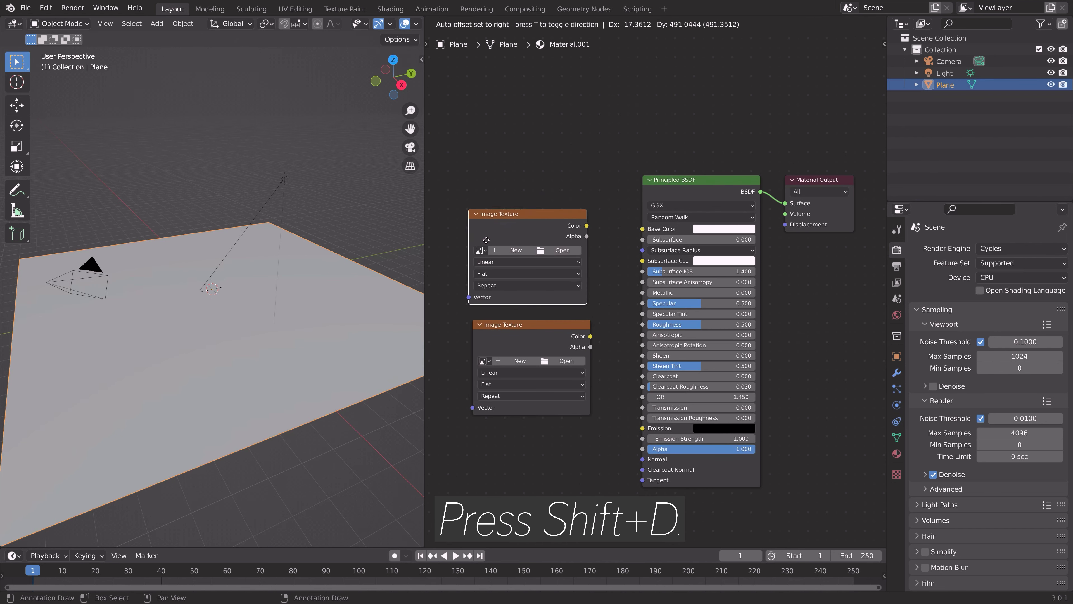
click(486, 236)
key(shift+d)
click(509, 144)
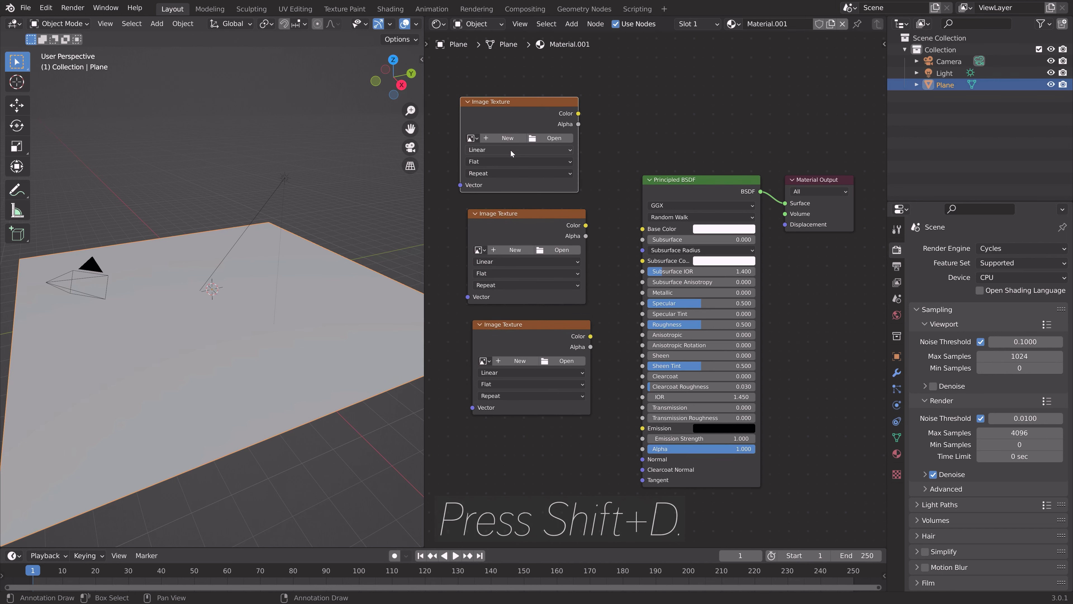
Step: Move the Principled BSDF and Material Output nodes further right
drag(616, 298, 827, 167)
key(g)
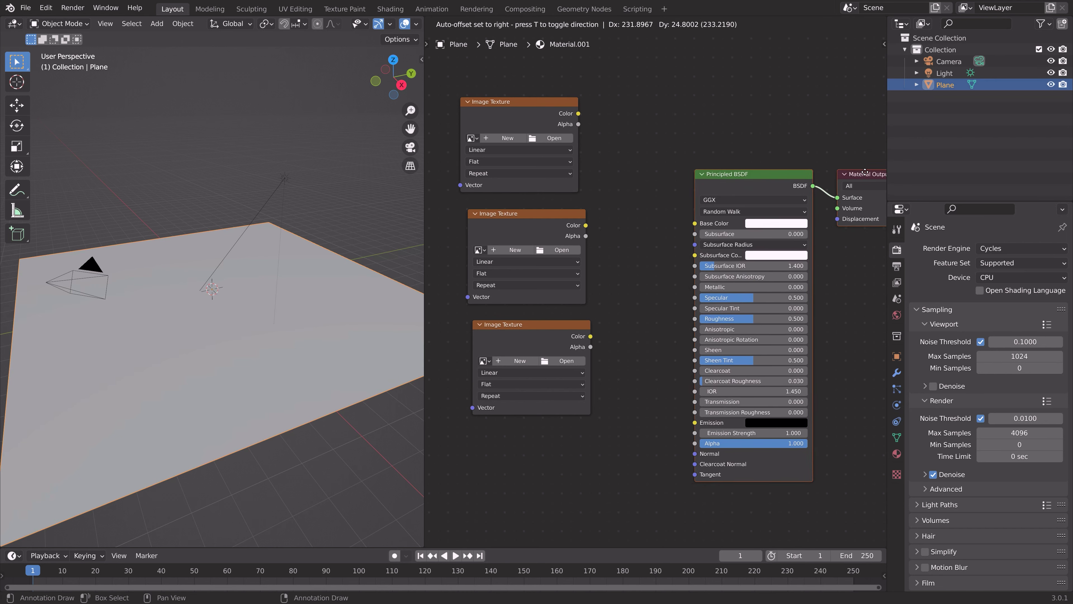
click(733, 243)
scroll(733, 243, down, 2)
middle_drag(603, 263, 636, 269)
drag(791, 225, 736, 216)
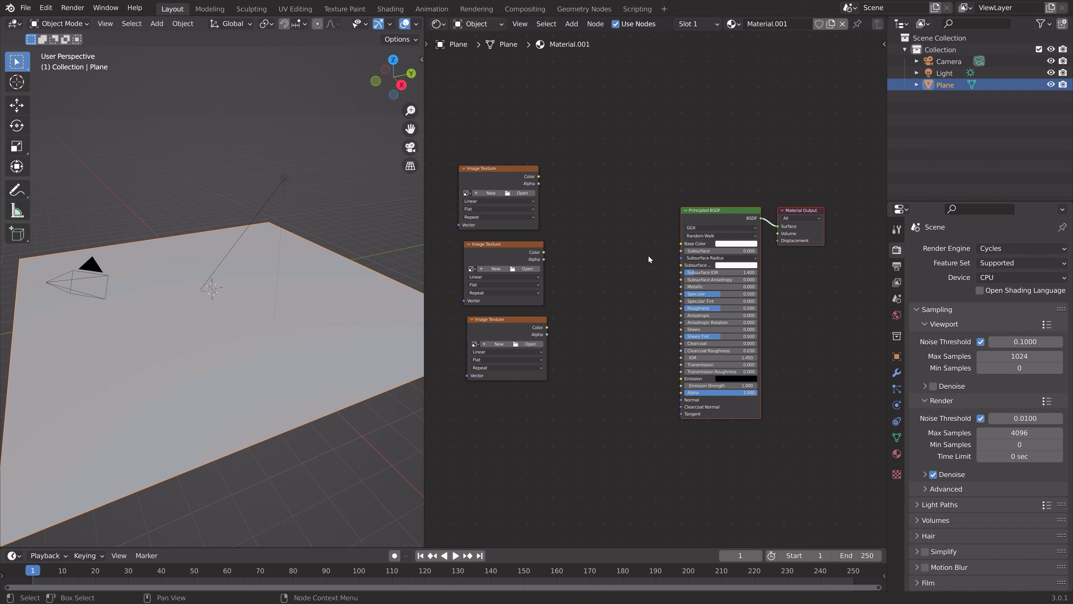
Step: Add a Mix node between the textures and the shader
key(shift+a)
click(630, 266)
text(mix)
key(Return)
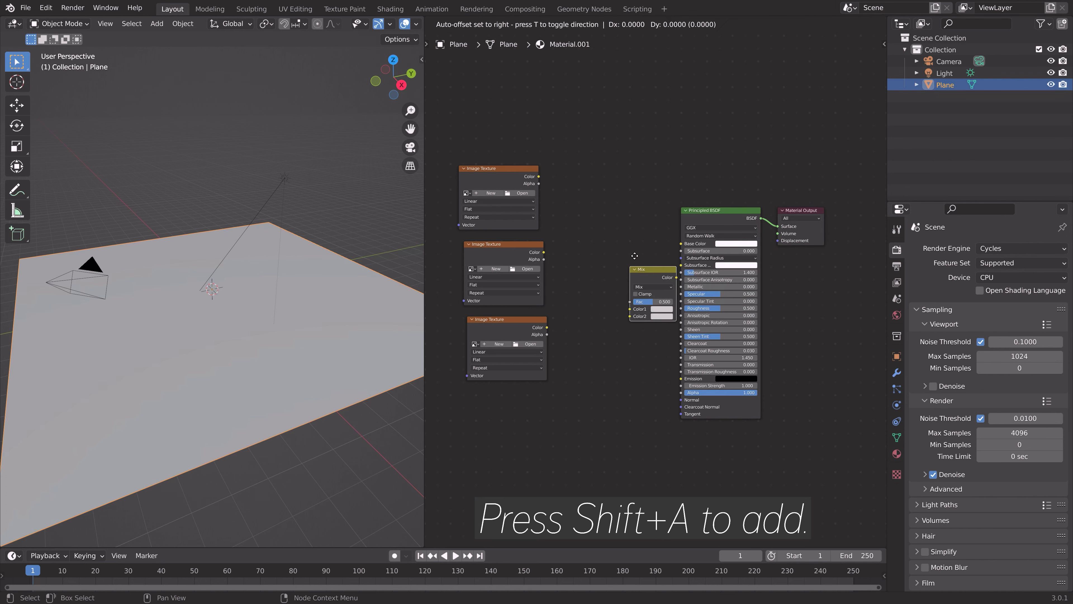
click(608, 224)
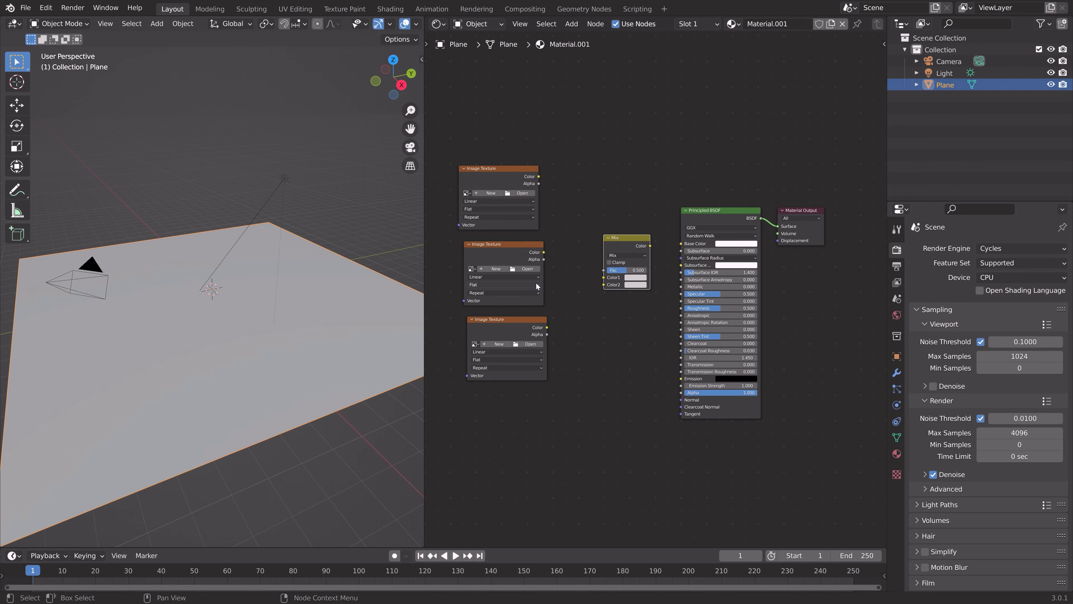
Step: Load forrest_sand_01_diff_4k.jpg into the second Image Texture node
click(531, 268)
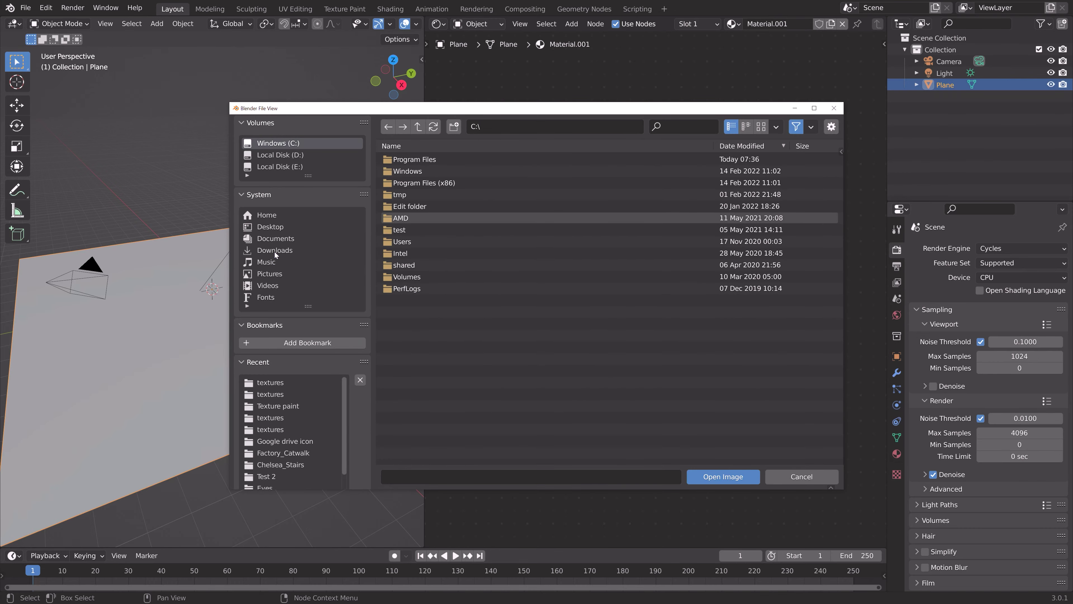
double_click(445, 161)
double_click(444, 161)
click(458, 196)
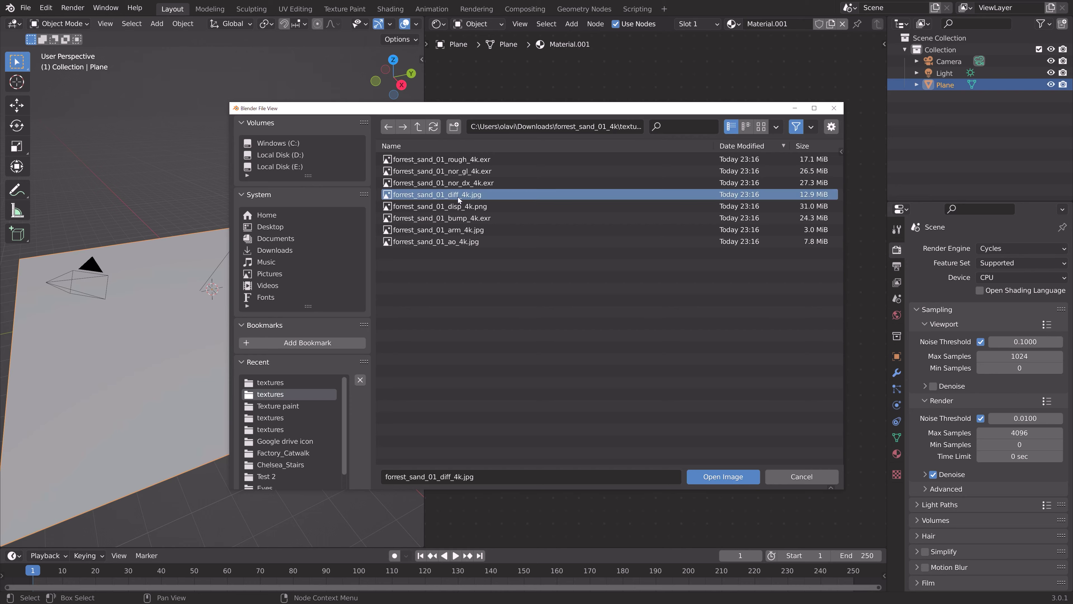
click(715, 477)
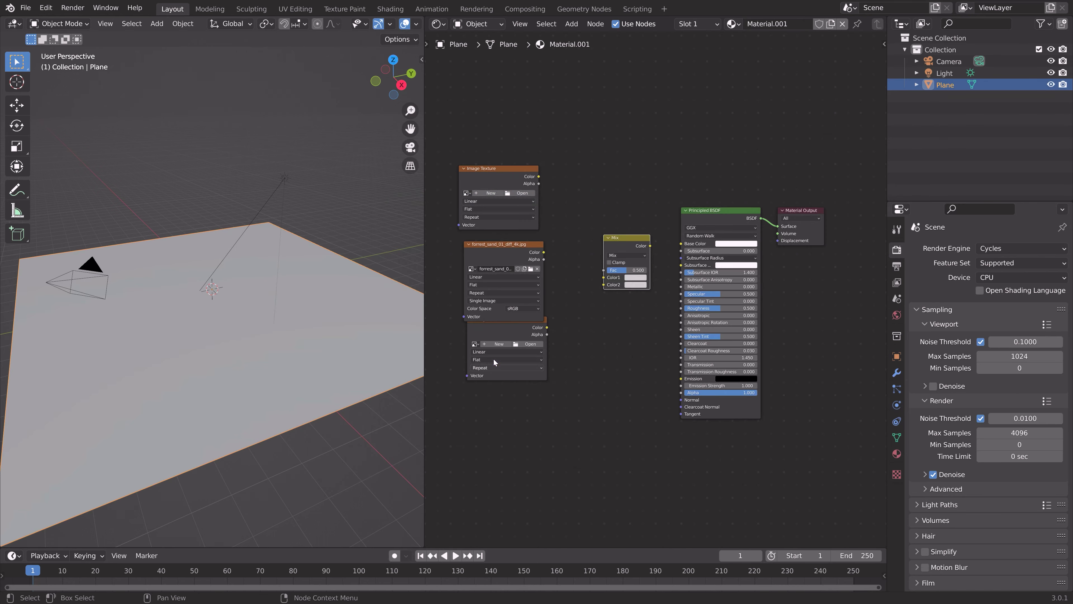
Step: Load random_bricks_thick_diff_4k.jpg into the third Image Texture node
click(529, 344)
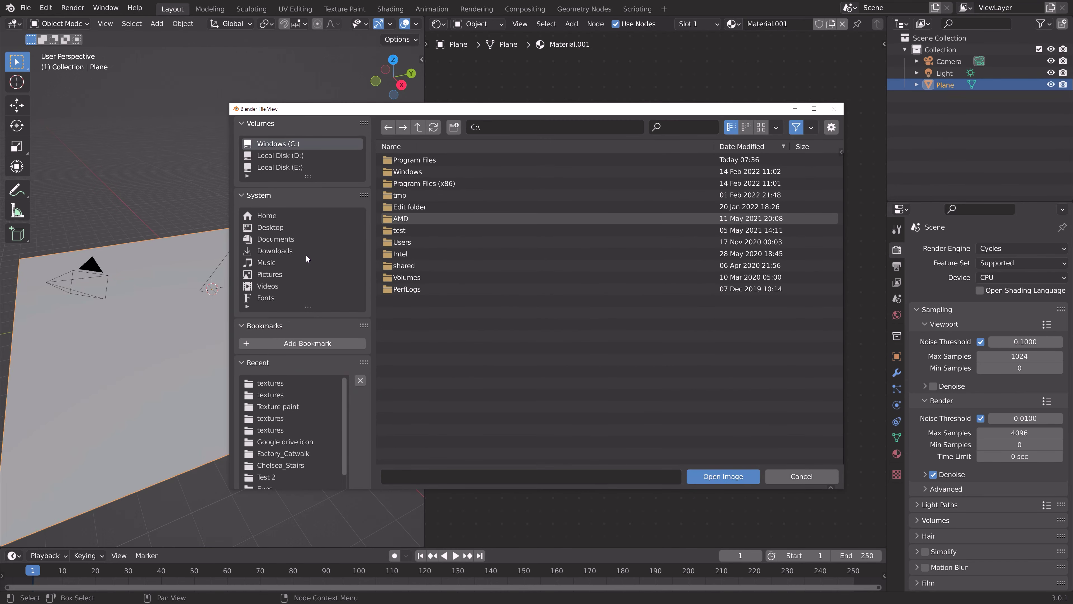
double_click(448, 173)
double_click(448, 174)
click(441, 195)
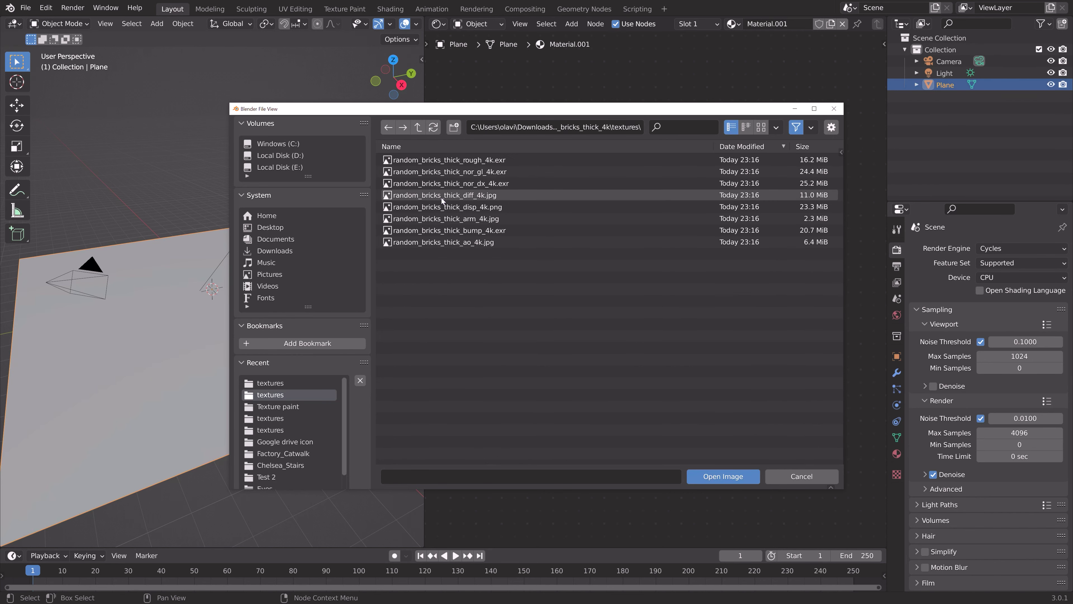
click(719, 475)
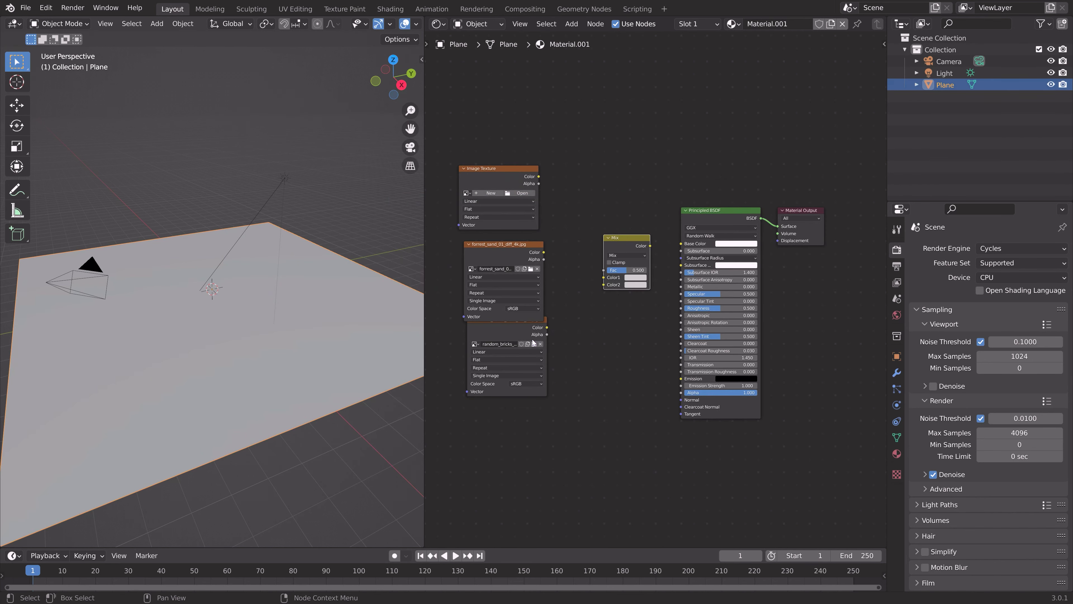
Step: Link sand Color to Mix Color1, bricks to Color2, and the Mix result to Base Color
scroll(527, 335, up, 3)
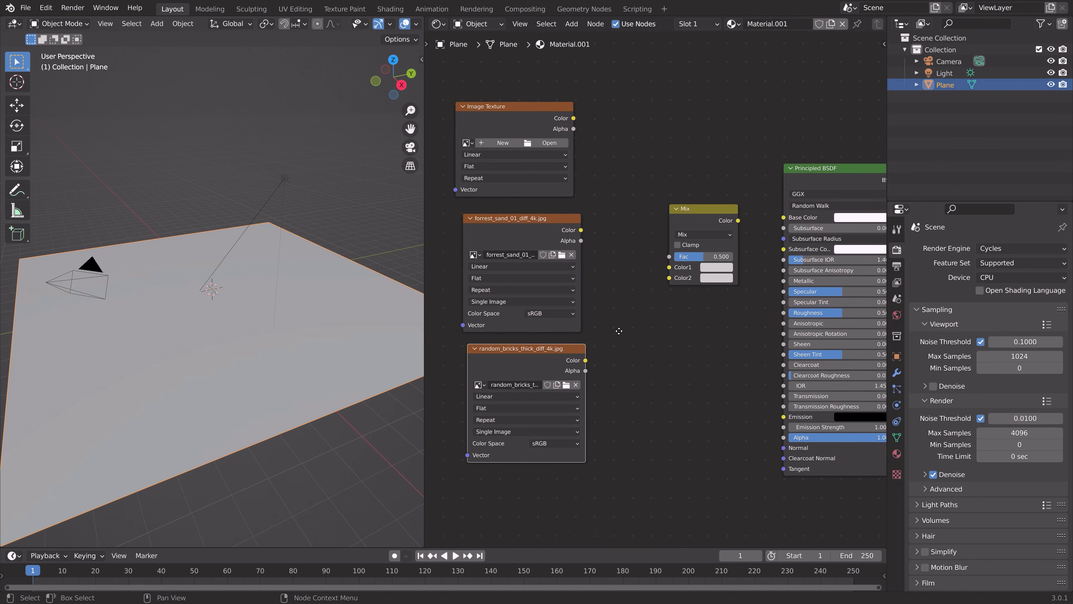
drag(587, 361, 615, 339)
drag(662, 284, 669, 278)
drag(581, 231, 669, 266)
key(Home)
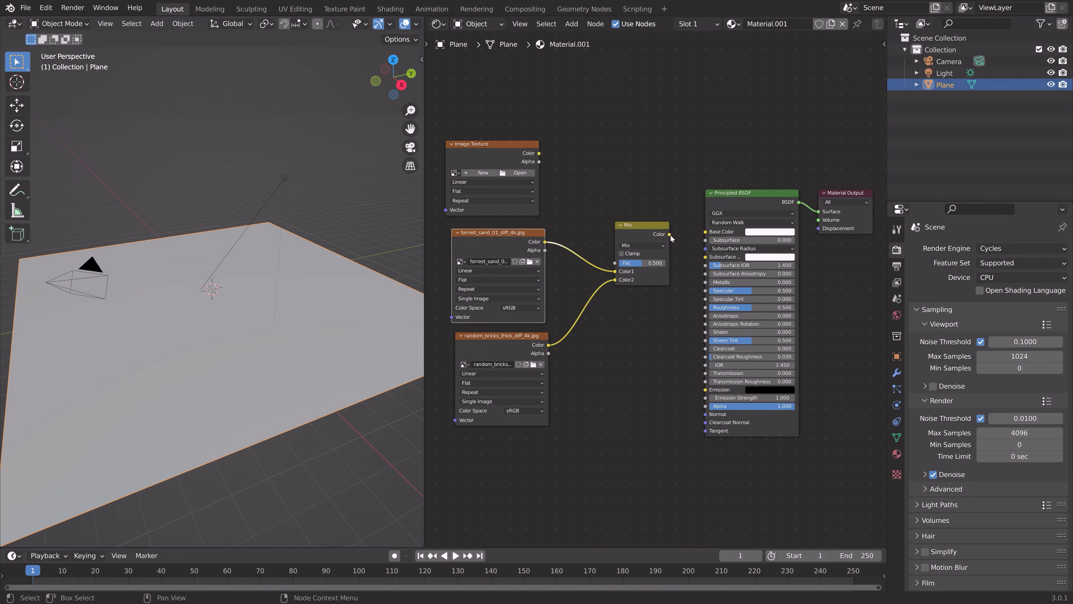
drag(670, 234, 704, 234)
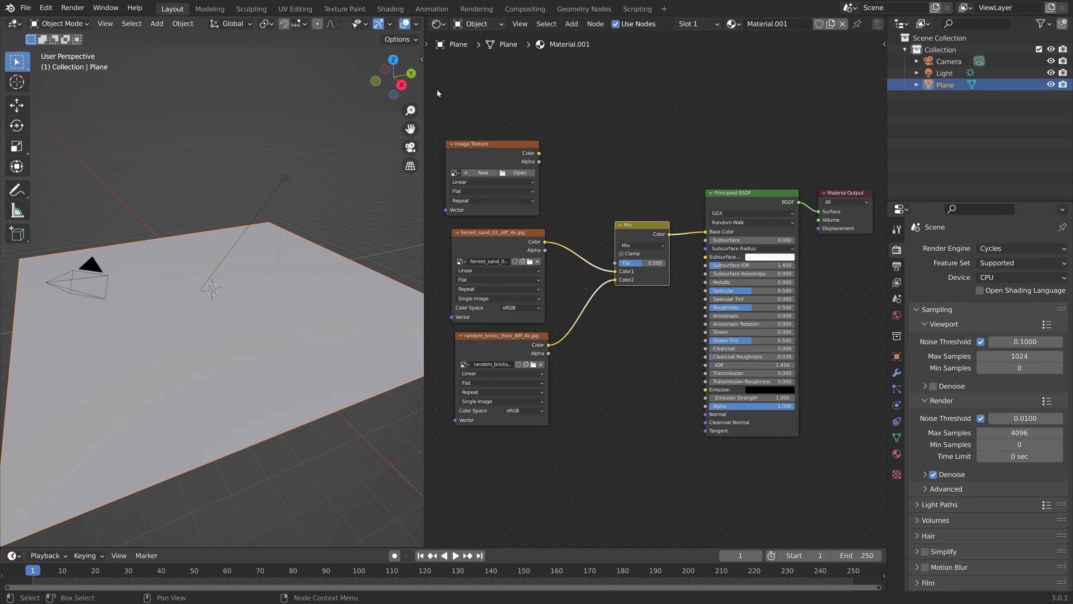
scroll(400, 23, down, 5)
Step: Preview in Rendered shading and wire the empty top texture's Color into the Mix Fac
click(401, 26)
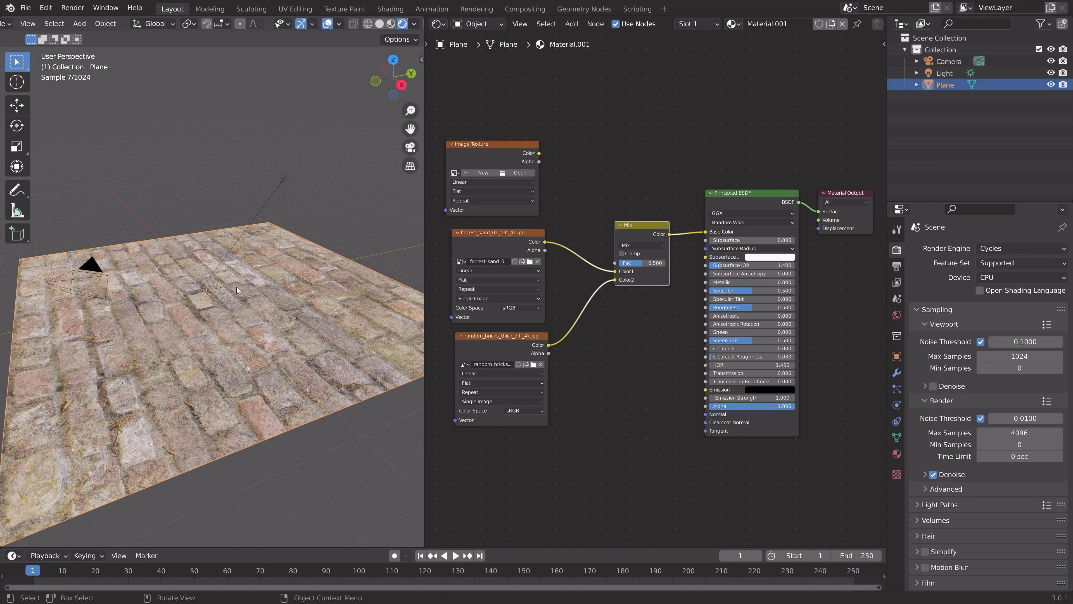
middle_drag(237, 287, 423, 384)
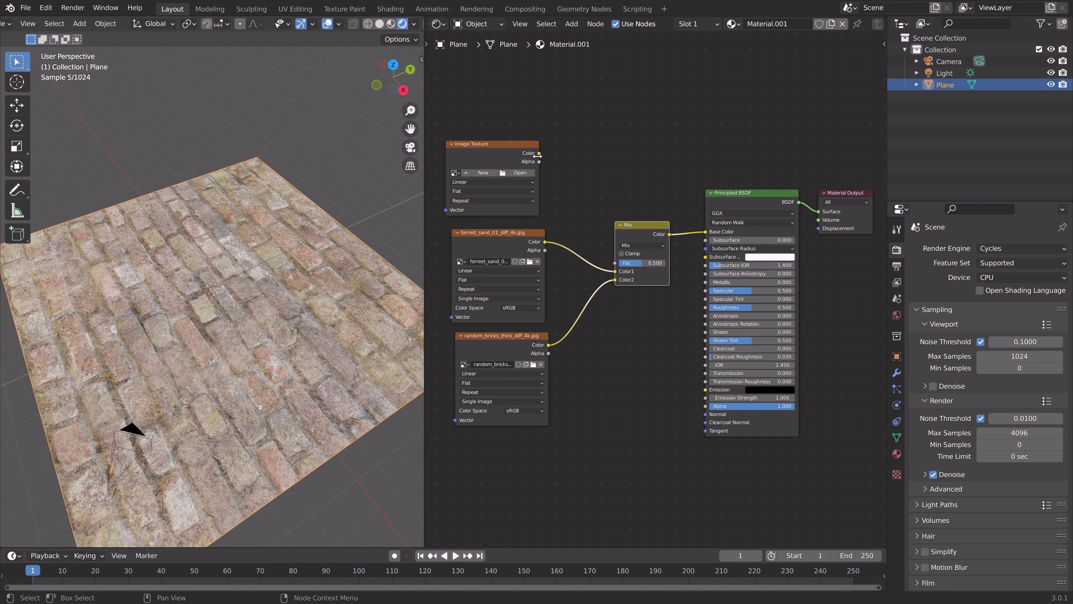
drag(539, 151, 610, 264)
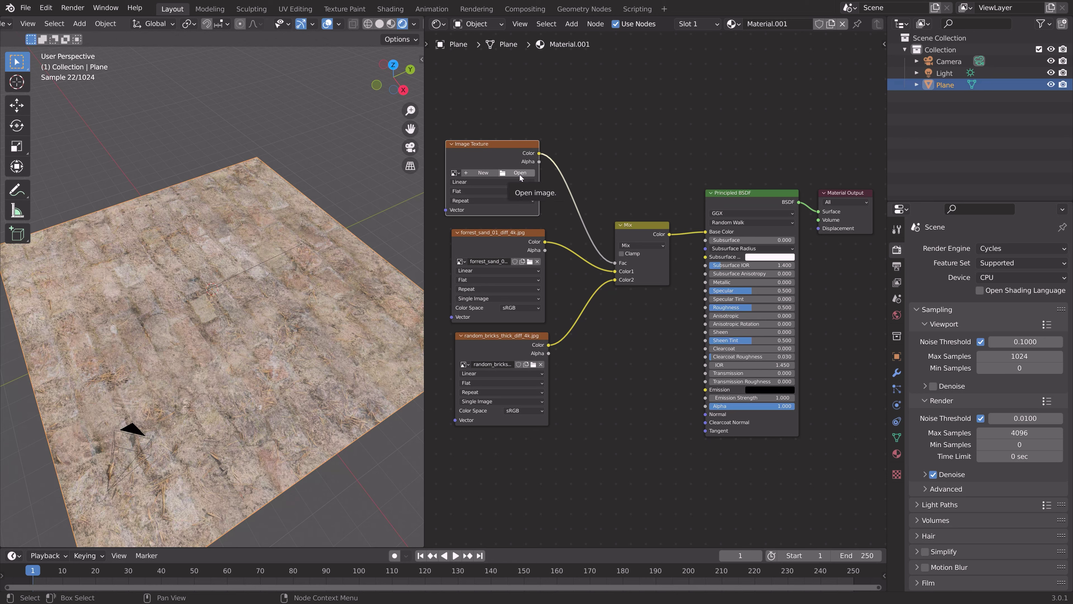
Step: Create a blank 2048 × 2048 image in the top Image Texture, then use Material Preview
click(486, 173)
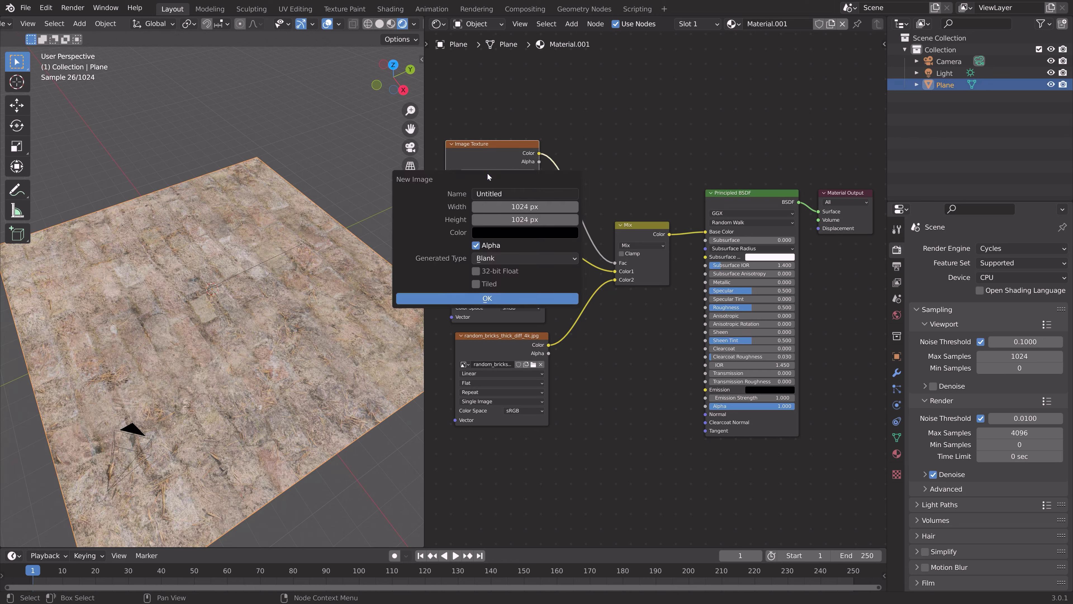
drag(488, 209, 487, 220)
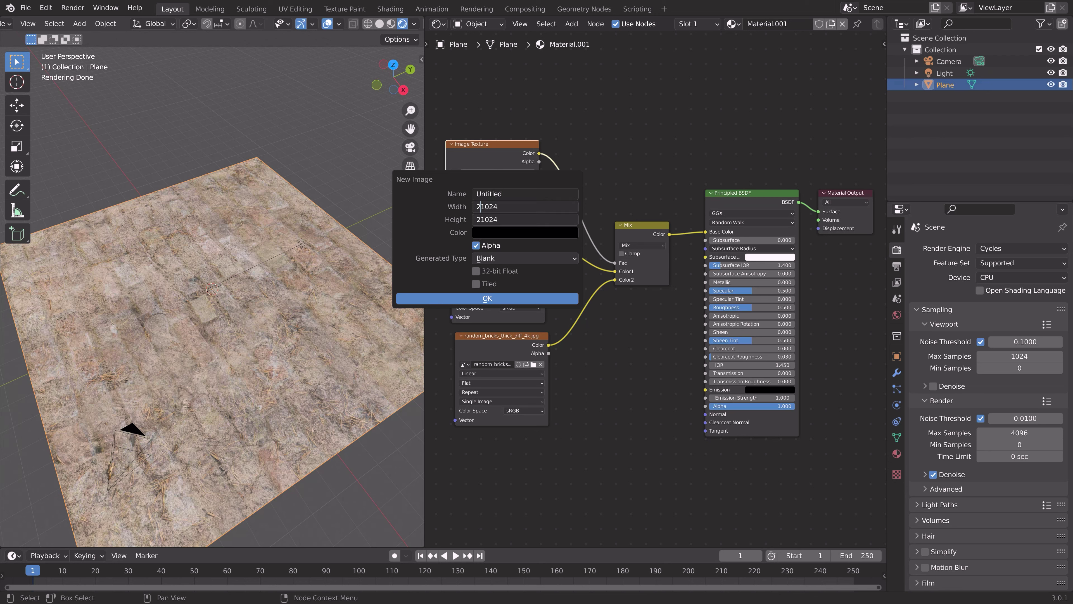
key(Delete)
key(Delete)
key(Delete)
key(Delete)
text(048)
key(Return)
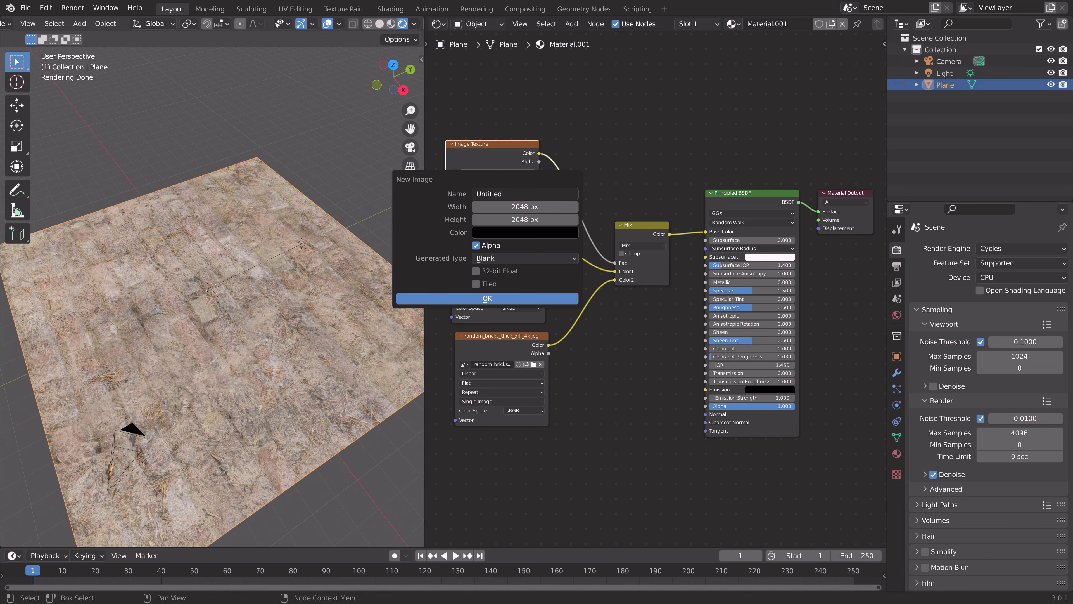
click(503, 298)
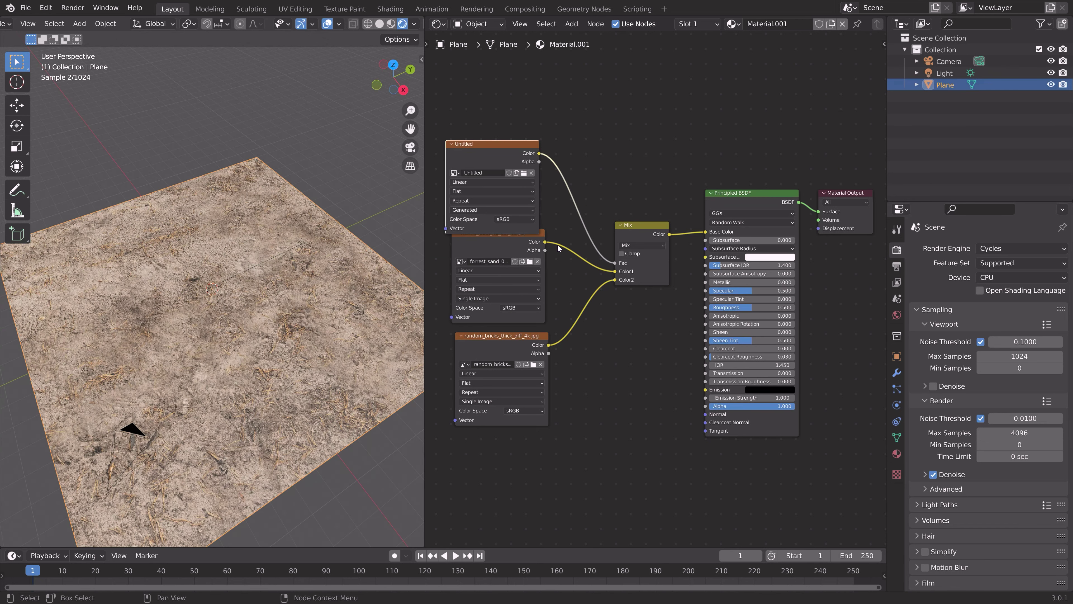
click(393, 23)
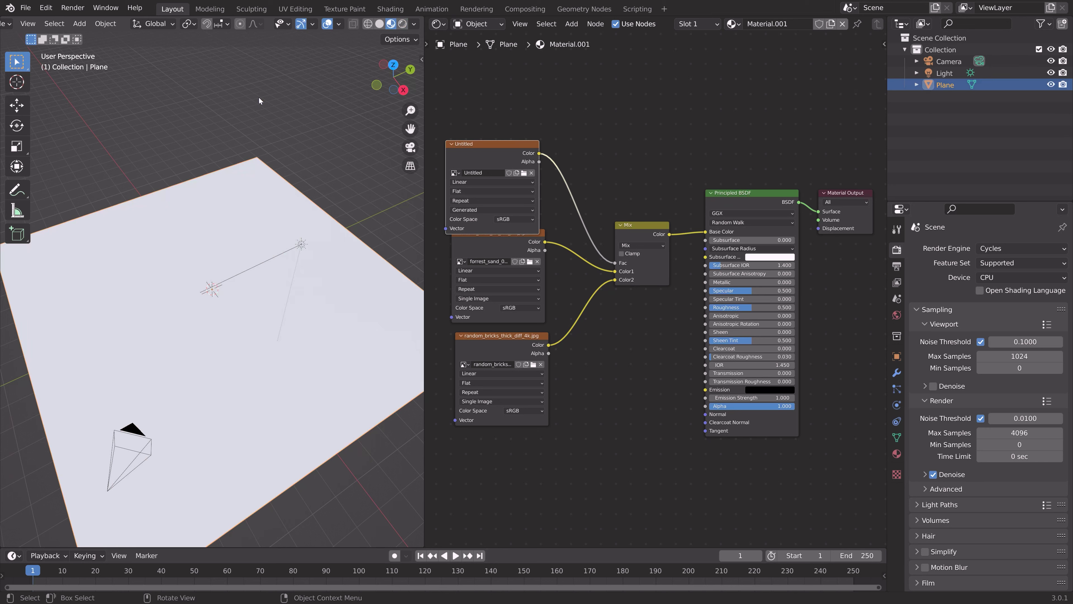
Step: Switch the plane to Texture Paint mode and paint a brick patch near the ground's centre
scroll(32, 32, left, 5)
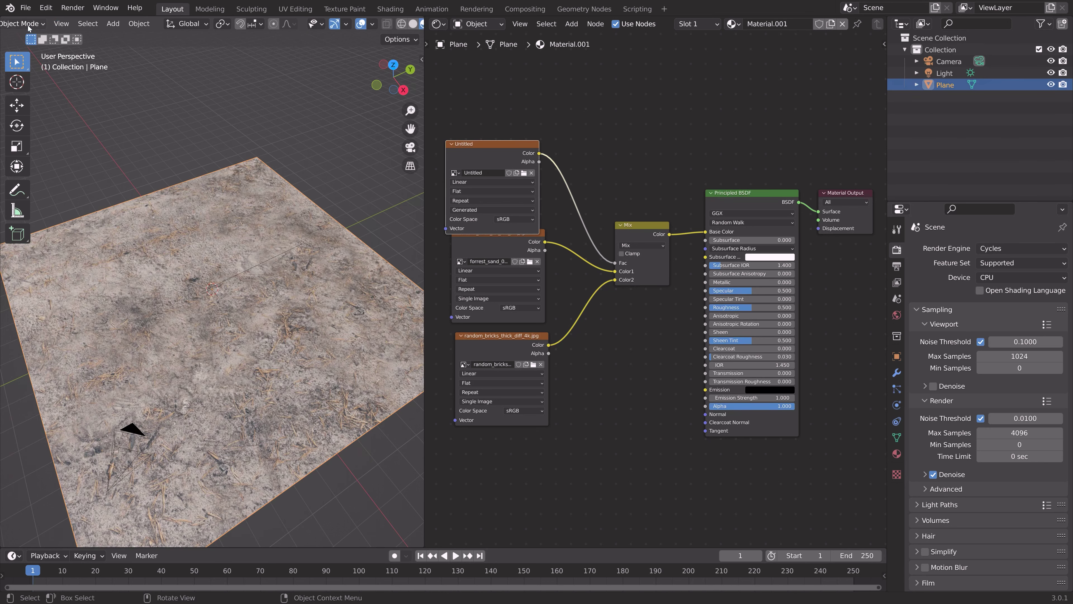
click(40, 27)
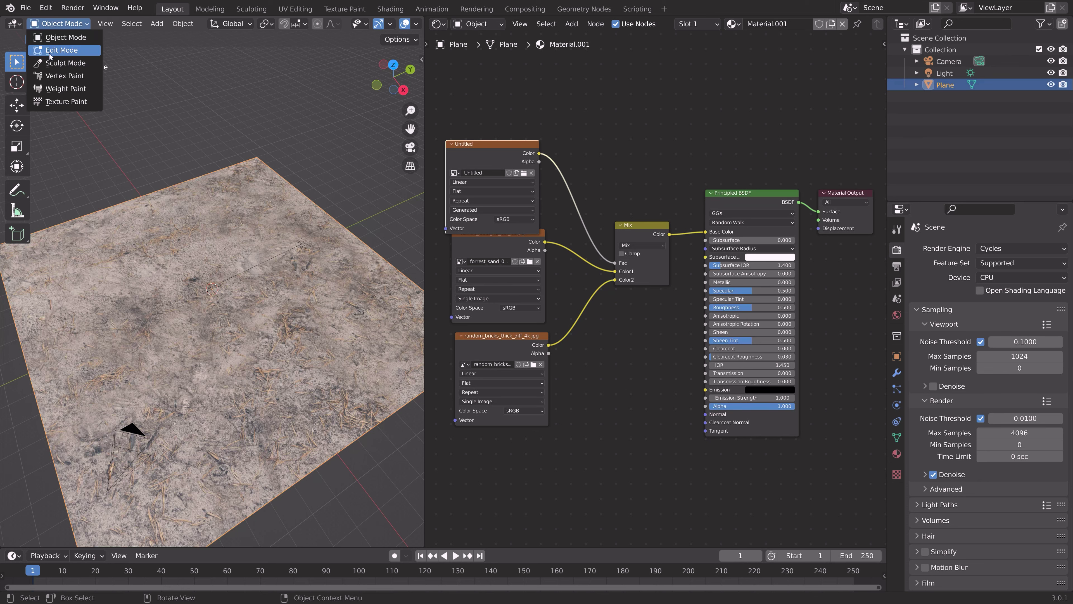
click(53, 101)
mouse_move(228, 260)
mouse_down()
mouse_move(260, 262)
mouse_move(209, 312)
mouse_move(265, 263)
mouse_move(245, 298)
mouse_move(249, 325)
mouse_move(272, 307)
mouse_move(284, 253)
mouse_up()
Step: Lower the brush strength, set a 217 px radius, and paint more bricks into the sand
key(shift+f)
key(f)
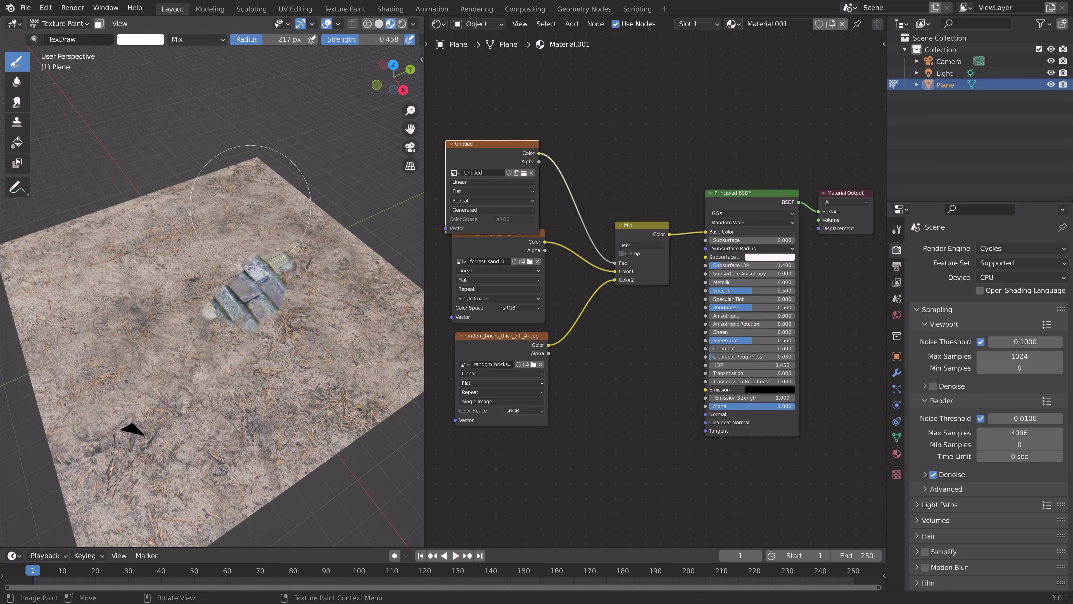
click(219, 270)
mouse_move(219, 269)
mouse_down()
mouse_move(205, 313)
mouse_move(264, 279)
mouse_move(298, 298)
mouse_move(236, 380)
mouse_up()
mouse_move(237, 381)
middle_down()
mouse_move(295, 365)
mouse_move(273, 359)
middle_up()
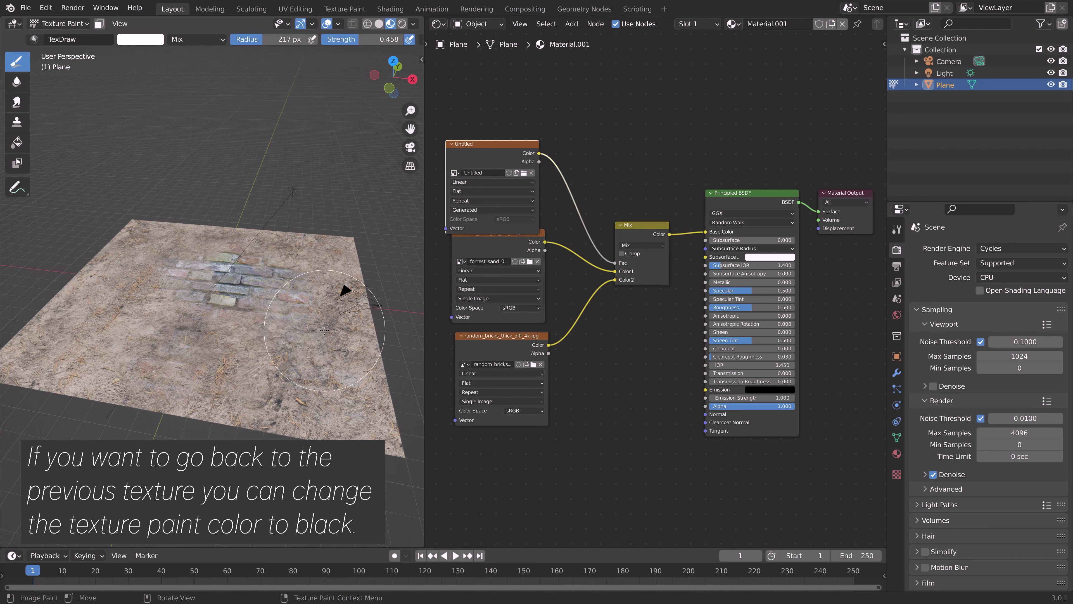
Step: Preview the painted ground in Rendered shading from a more top-down view
click(402, 24)
mouse_move(343, 288)
middle_down()
mouse_move(343, 365)
mouse_move(361, 262)
middle_up()
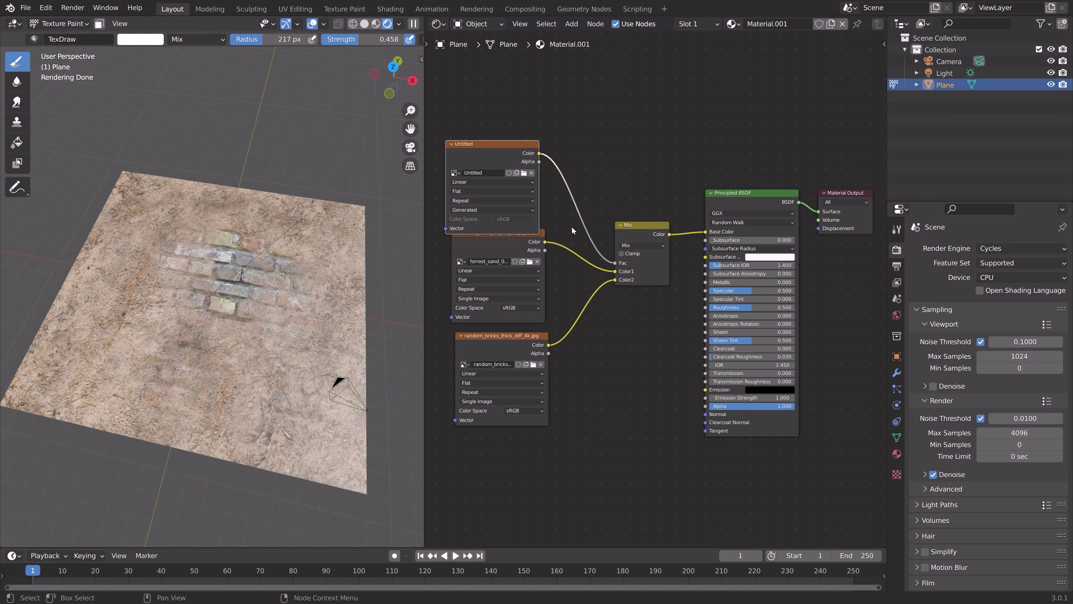
click(46, 24)
Step: Return to Object Mode and select the Principled BSDF node
click(46, 37)
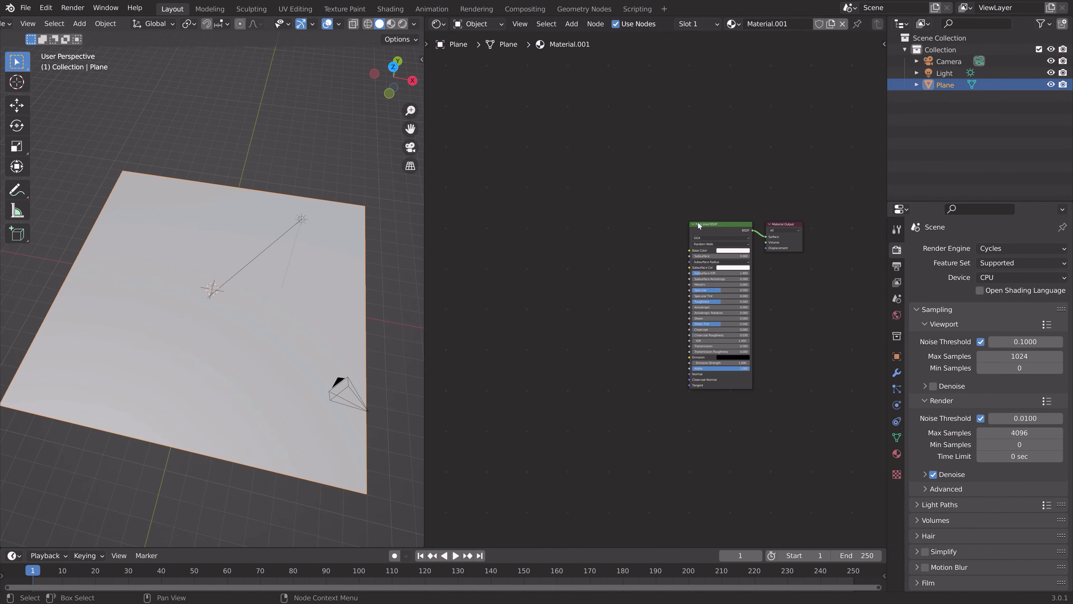
scroll(698, 222, up, 2)
click(723, 206)
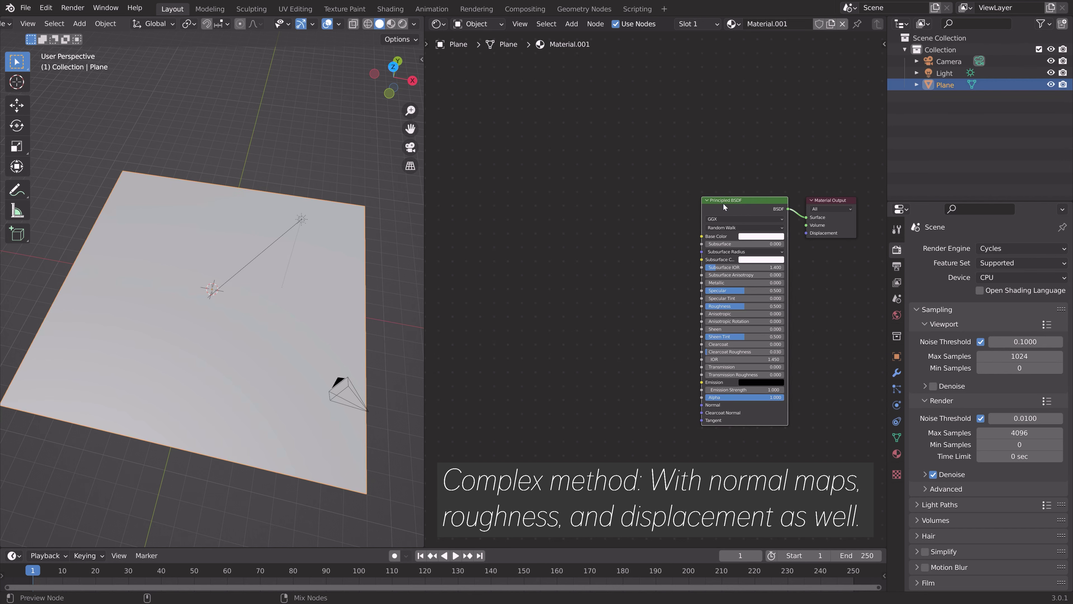
Step: Enable the Node Wrangler add-on in Preferences by searching 'node'
click(43, 10)
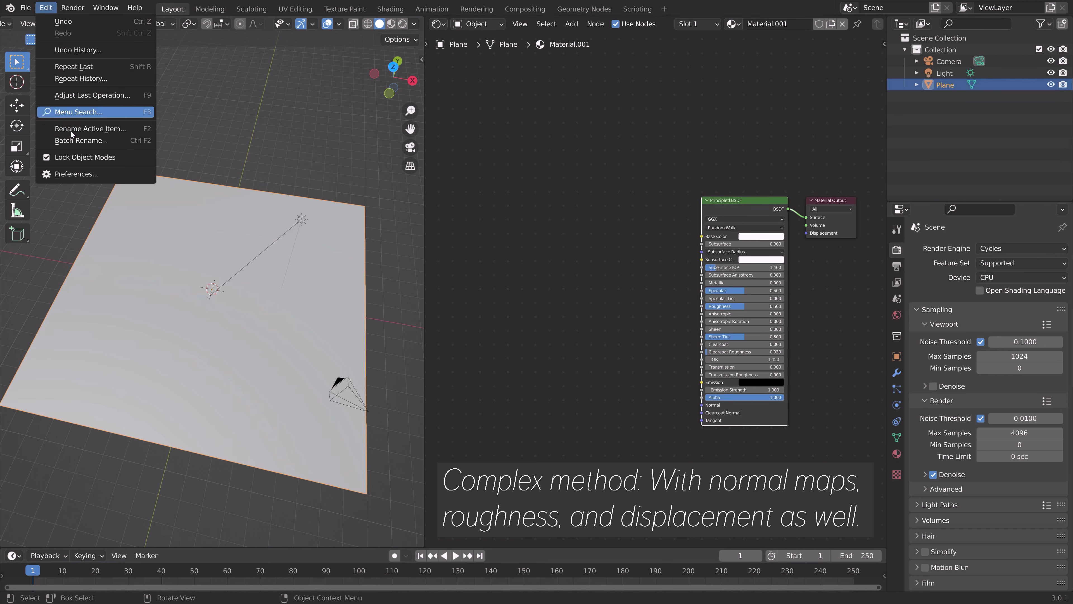
click(71, 175)
click(327, 46)
text(node)
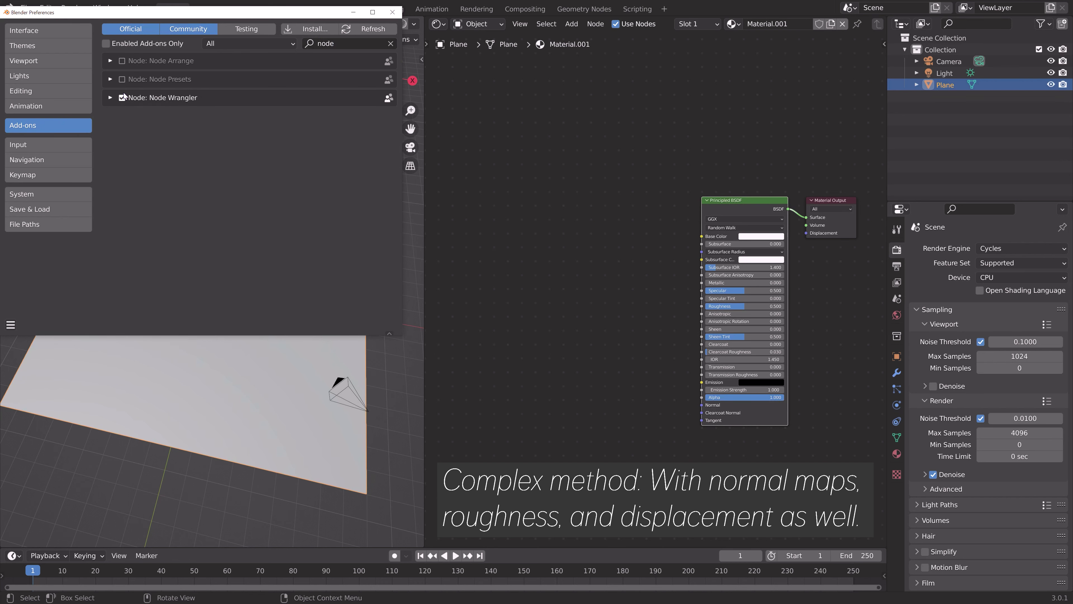
click(393, 12)
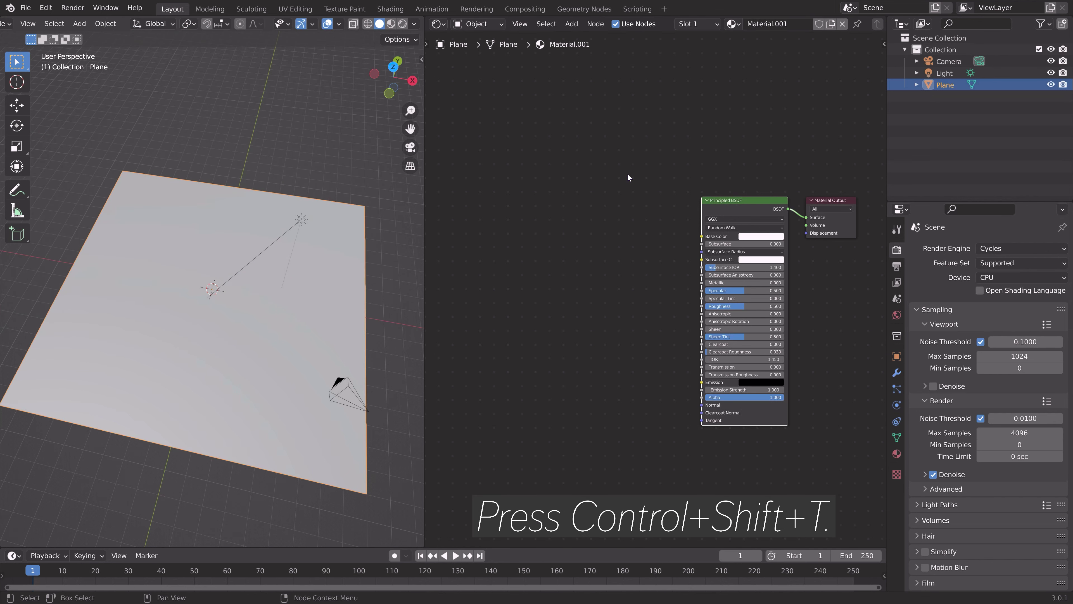
Step: Wire all forrest_sand_01 4K maps into the Principled BSDF with Node Wrangler's Principled Texture Setup
key(ctrl+shift)
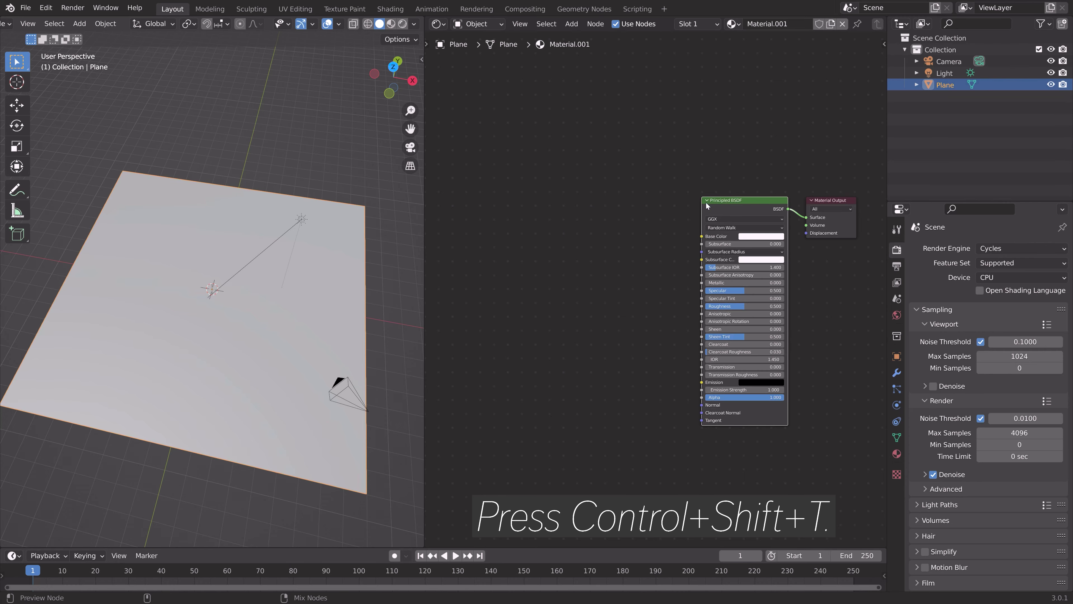
key(ctrl+shift+t)
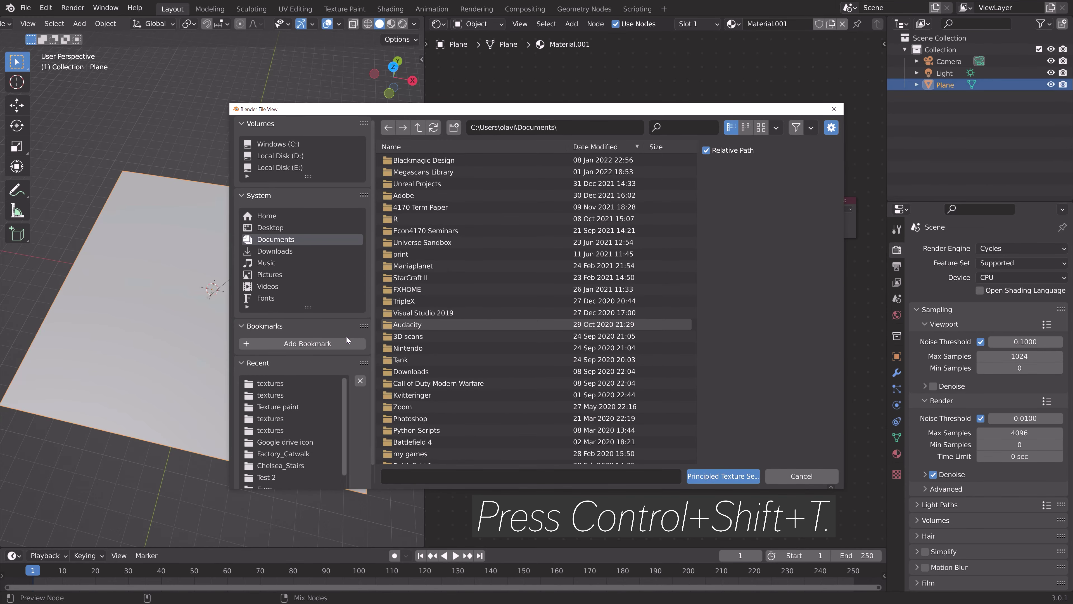
click(274, 395)
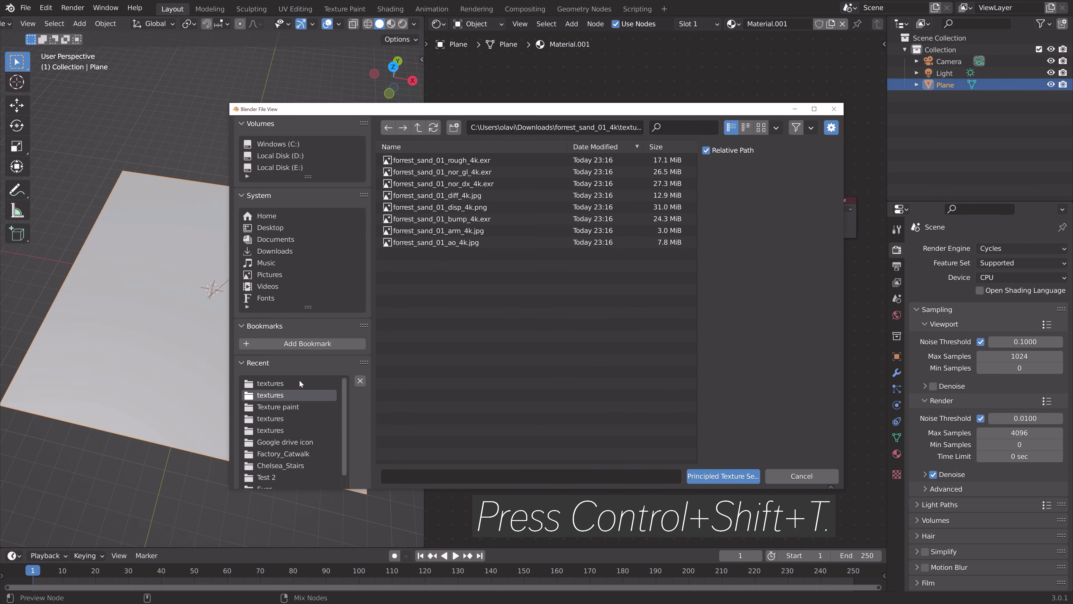
key(a)
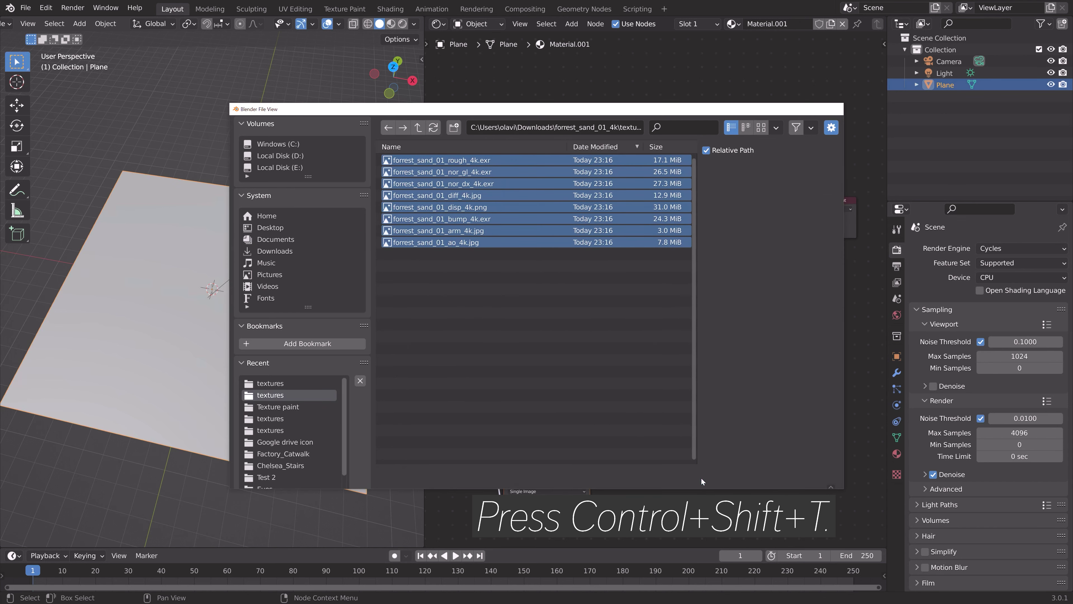
click(701, 477)
scroll(646, 422, down, 3)
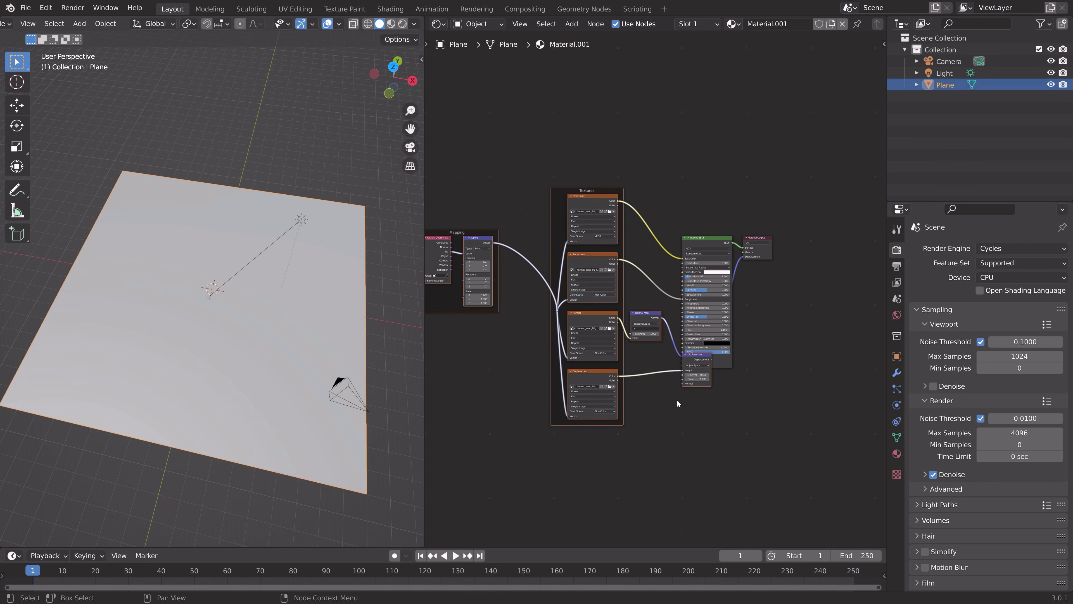
Step: Duplicate the Principled BSDF and place the copy below the sand nodes, clear of the Displacement node
click(701, 238)
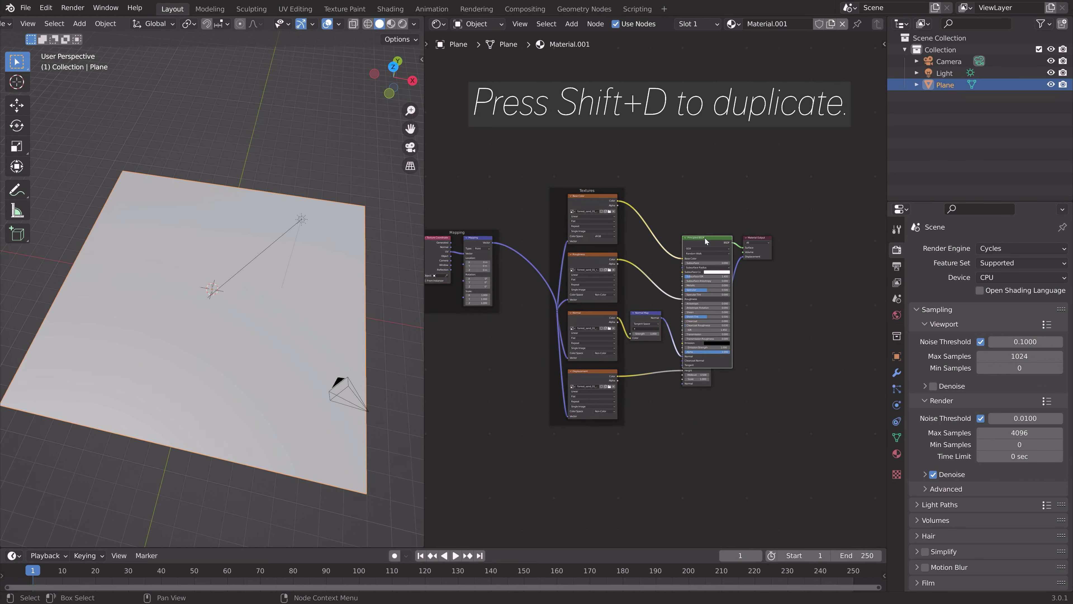
key(shift+d)
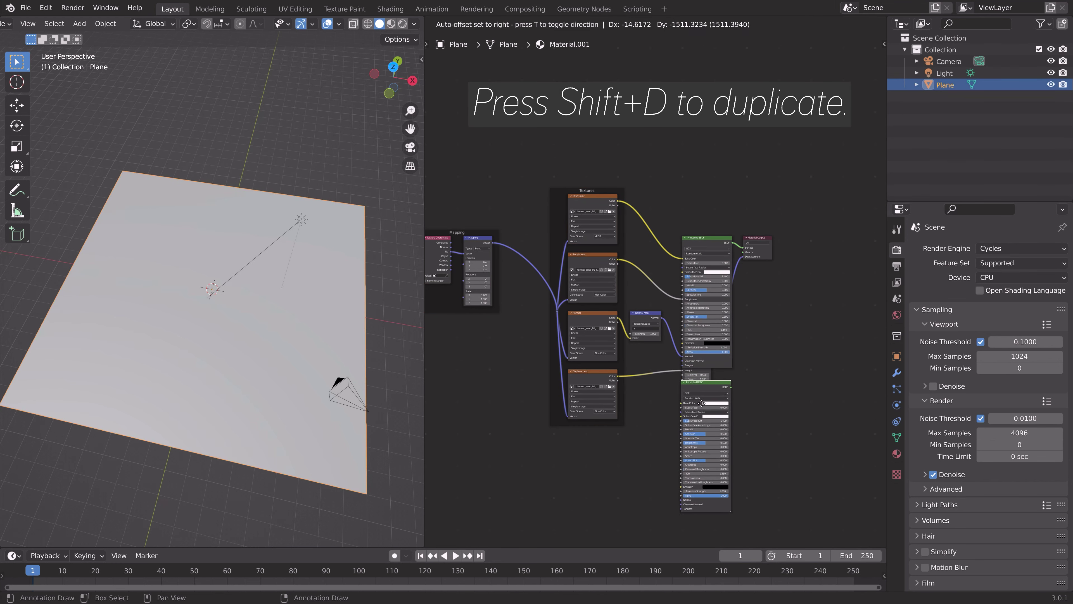
click(699, 403)
drag(689, 385, 645, 412)
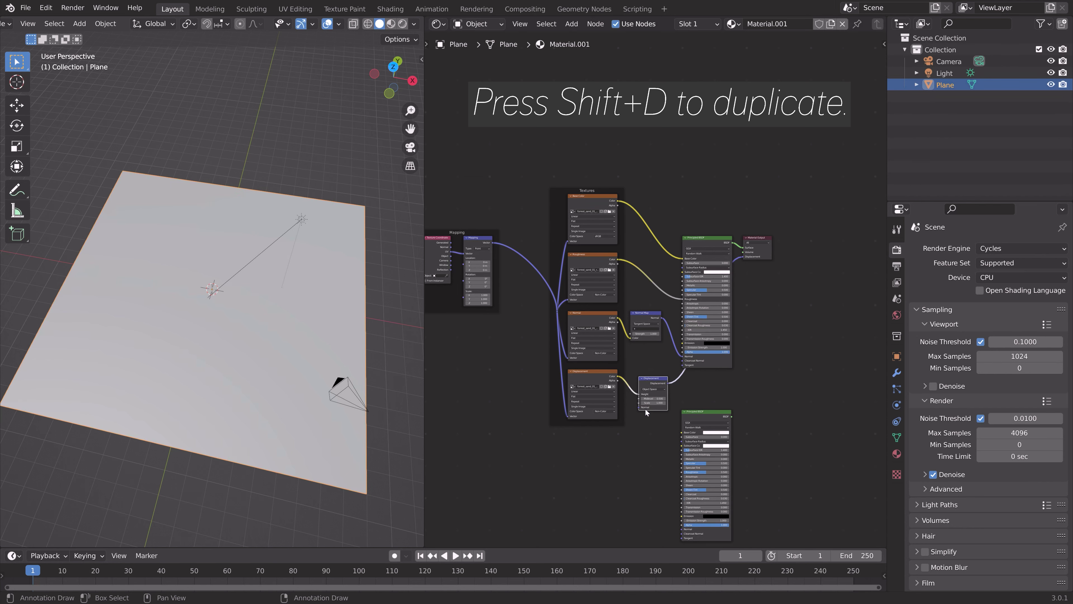
middle_drag(609, 471, 641, 361)
click(731, 304)
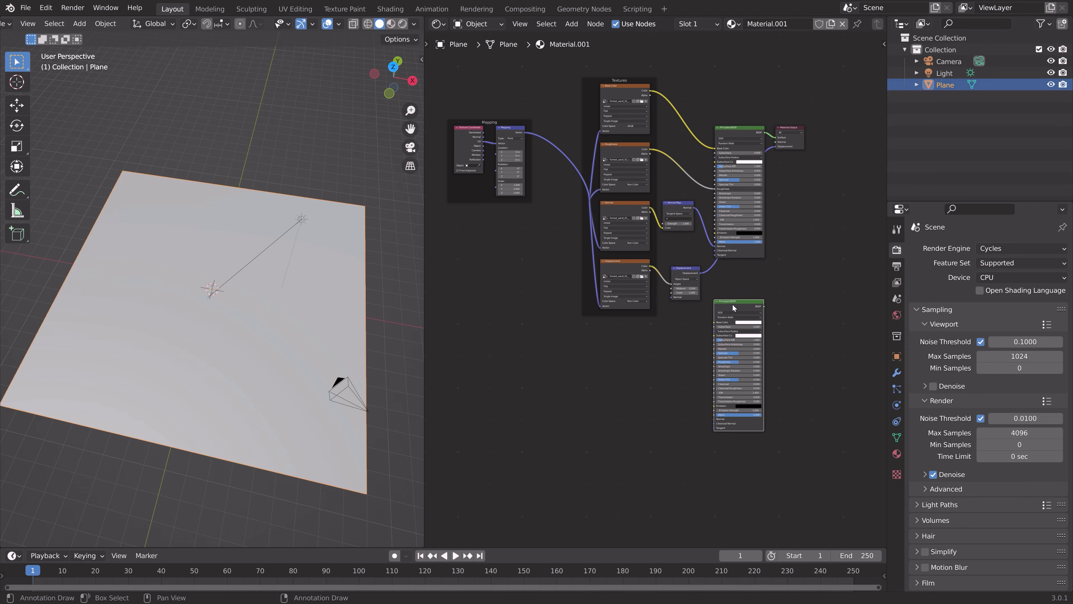
drag(734, 309, 726, 367)
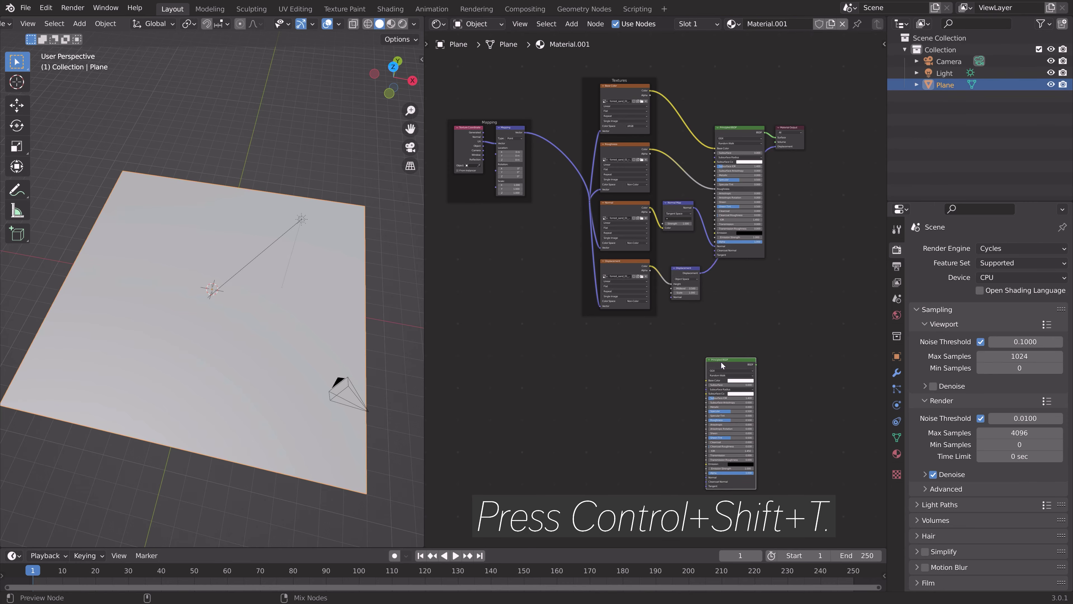
key(ctrl+shift+t)
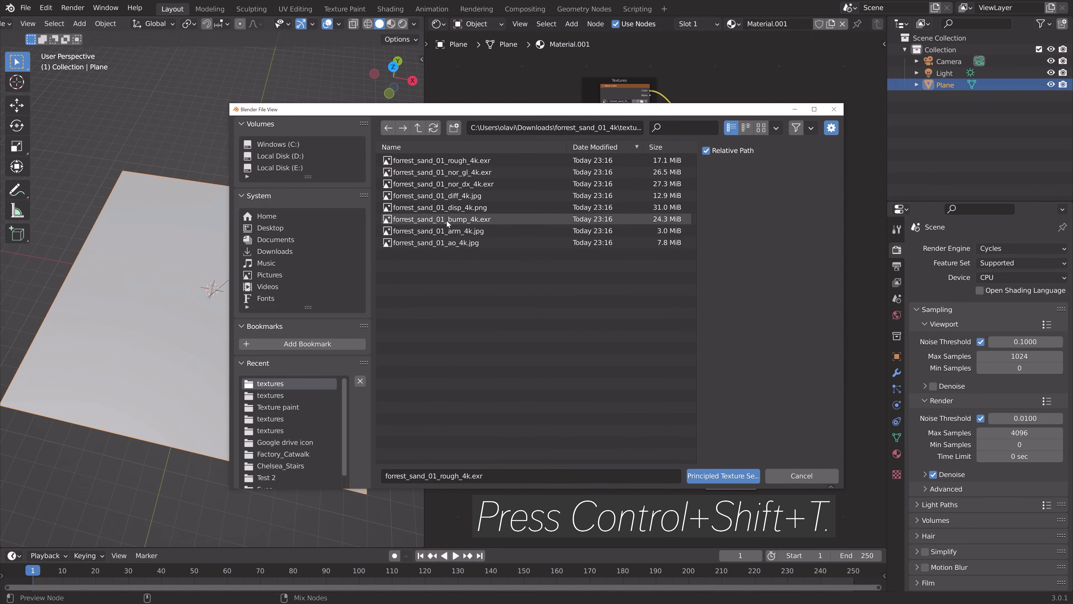
Step: Load all eight random_bricks_thick_4k texture maps onto the duplicate shader with Principled Texture Setup
click(418, 128)
click(418, 128)
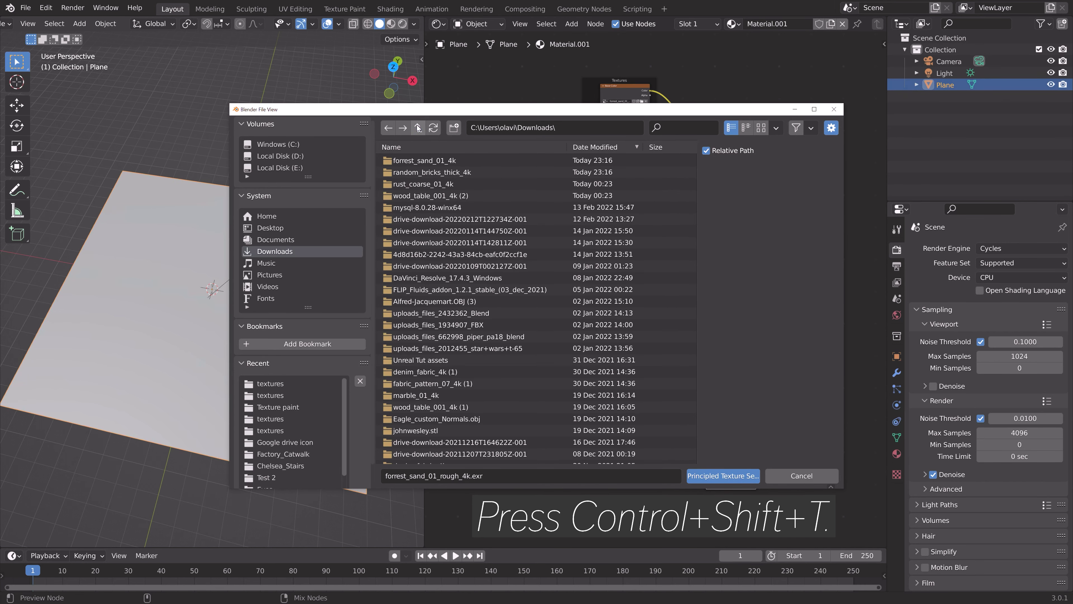
double_click(427, 173)
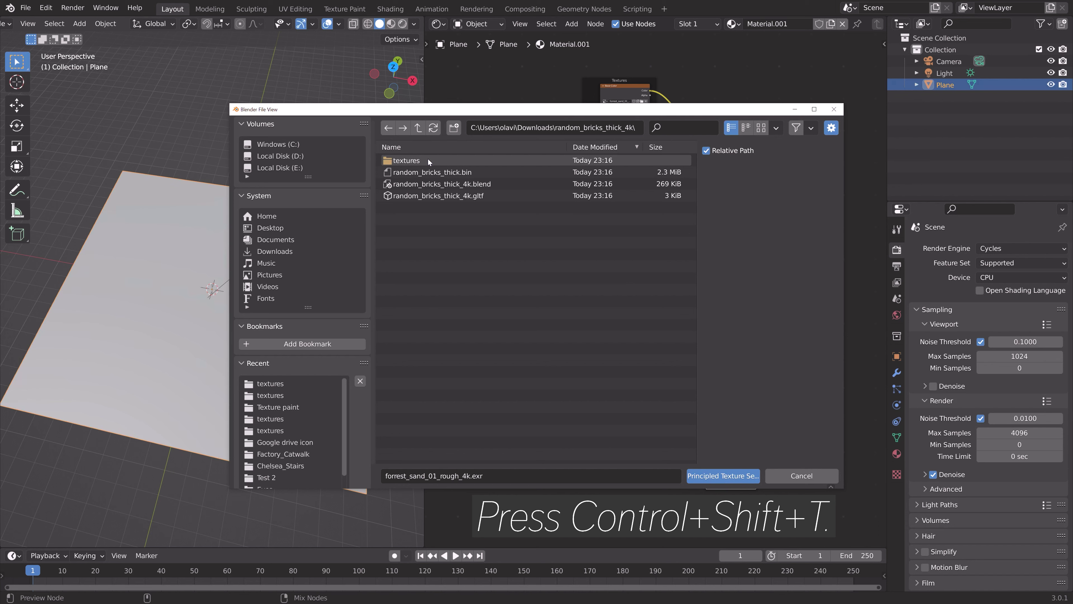
double_click(427, 159)
drag(529, 315, 511, 138)
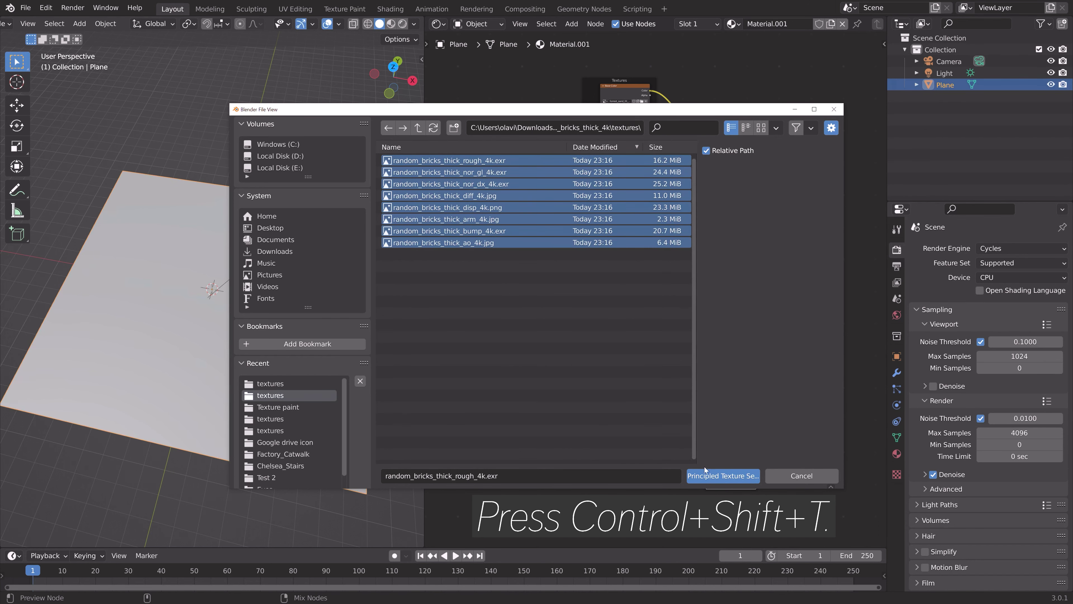
click(723, 475)
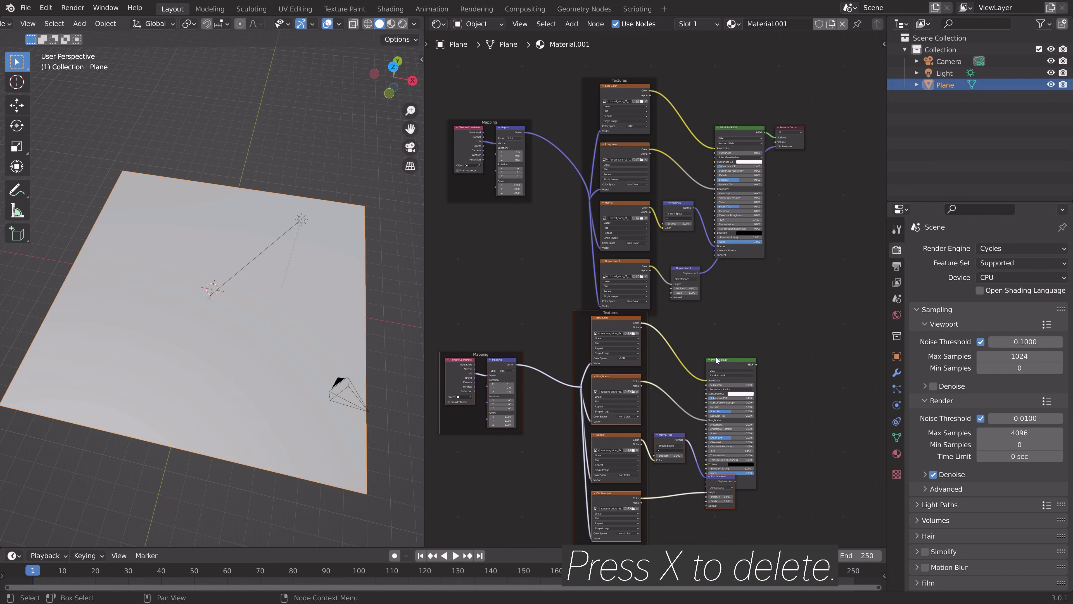
Step: Delete the brick shader, Normal Map and Displacement nodes
click(752, 506)
drag(776, 514, 667, 328)
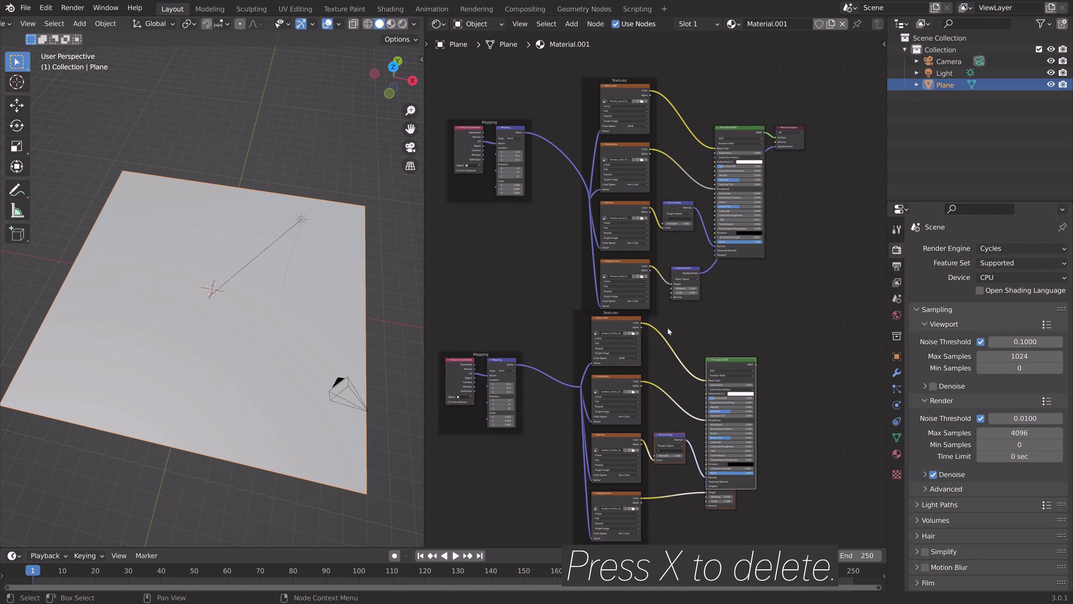
key(x)
Step: Shift the sand shader, output, normal and displacement nodes right and reposition the brick texture frames
drag(669, 341, 794, 97)
drag(743, 132, 824, 129)
drag(457, 528, 621, 332)
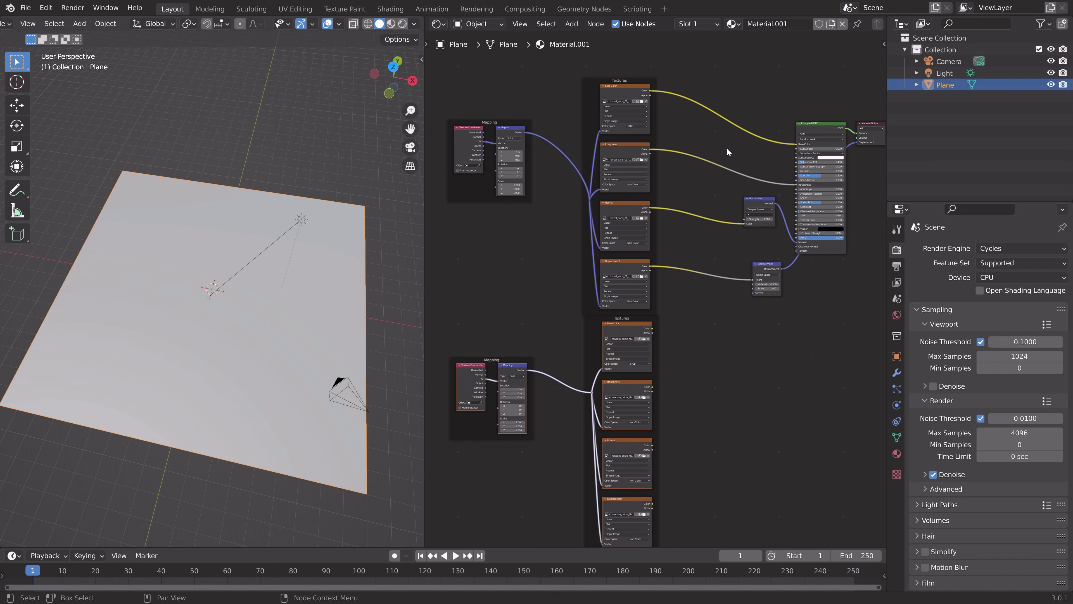
Step: Insert Mix nodes on the sand Base Color, Roughness, Normal and Displacement links
key(shift+a)
click(696, 245)
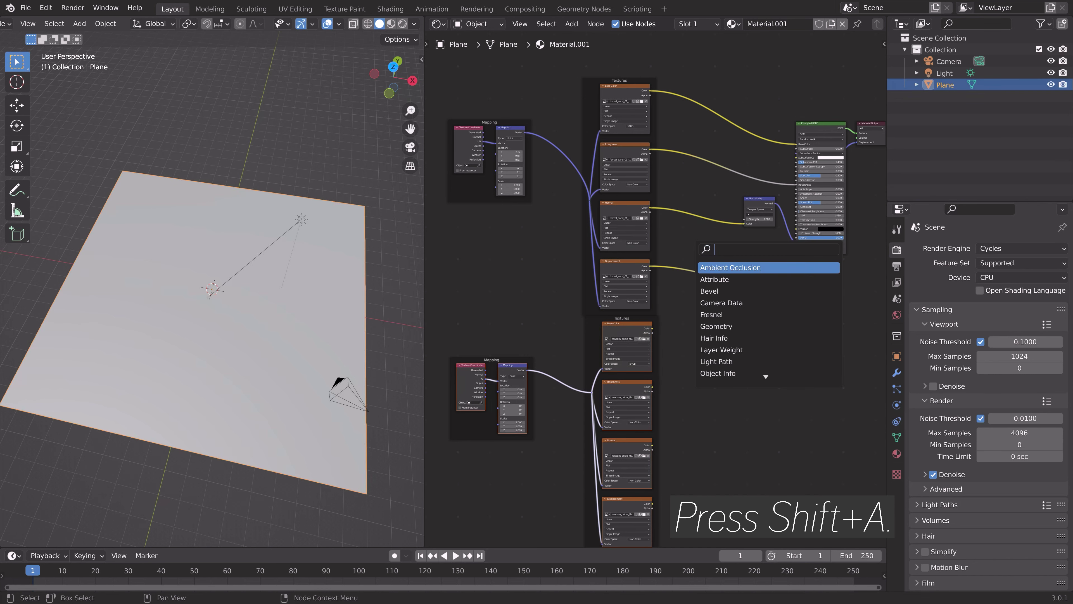
text(mix)
key(Return)
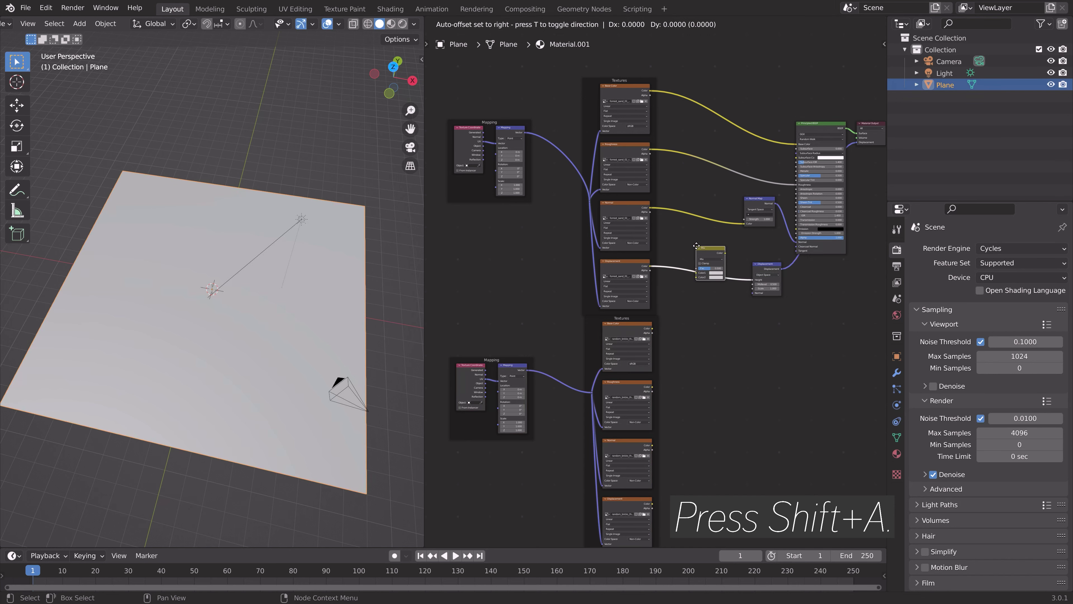
click(697, 91)
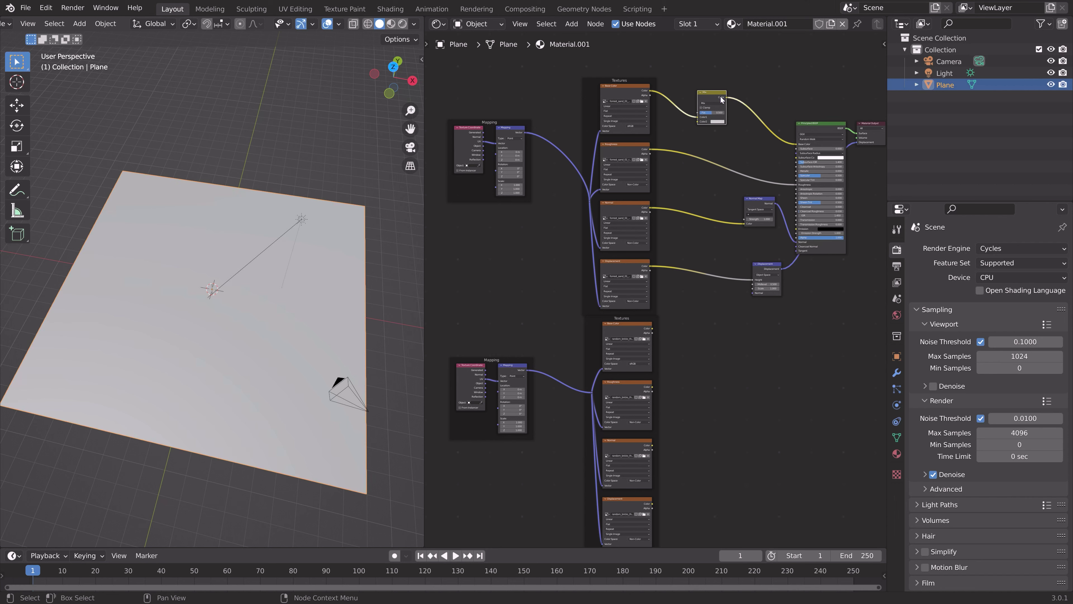
key(shift+d)
click(721, 151)
key(shift+d)
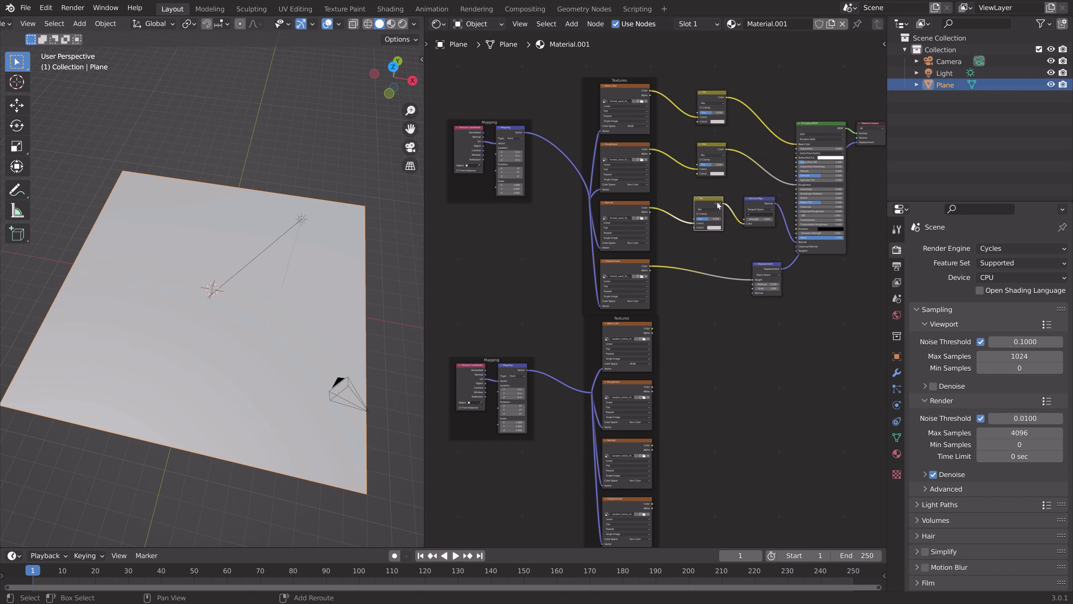
click(720, 265)
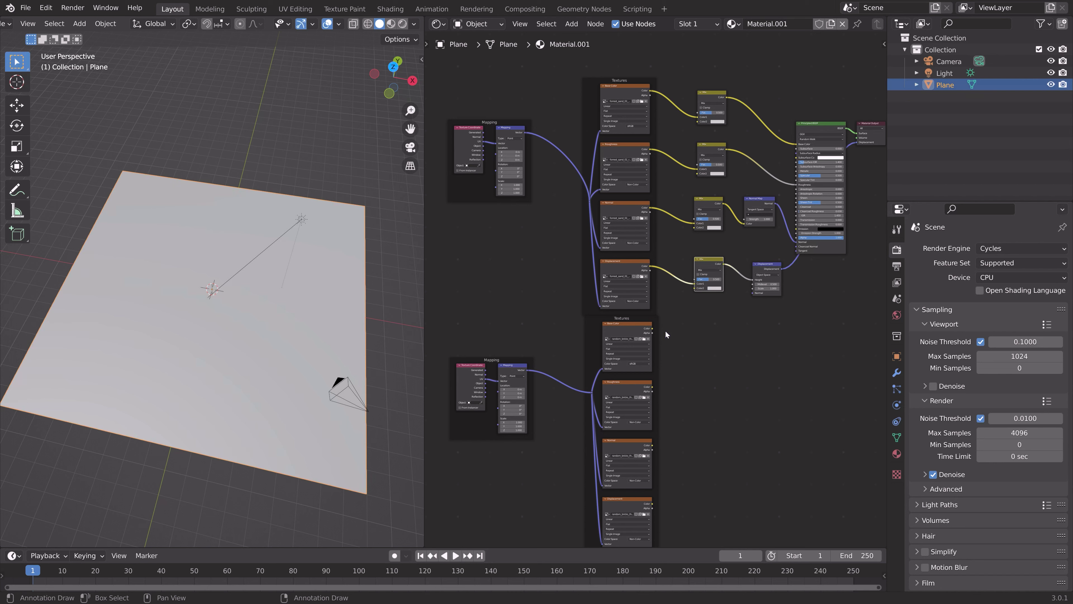
Step: Connect the brick Base Color, Roughness, Normal and Displacement outputs into the four Mix nodes
drag(652, 328, 697, 121)
drag(652, 386, 696, 174)
drag(653, 445, 694, 228)
drag(653, 507, 695, 288)
middle_drag(626, 87, 609, 216)
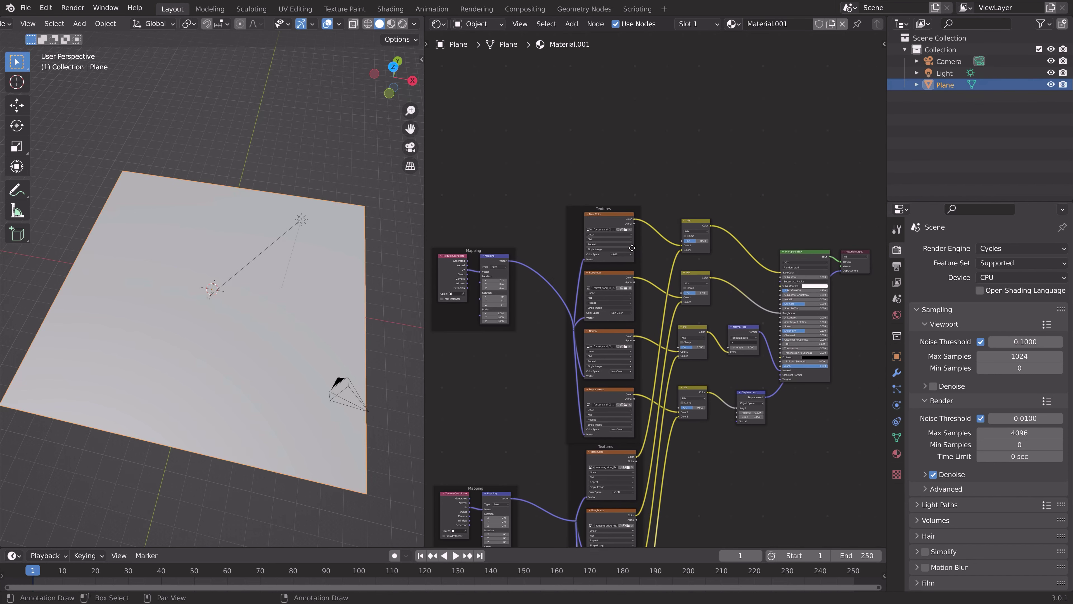
Step: Duplicate a Base Color image node, give it a blank 2048 px Untitled.001 image, and feed it to the first Mix Fac
click(609, 216)
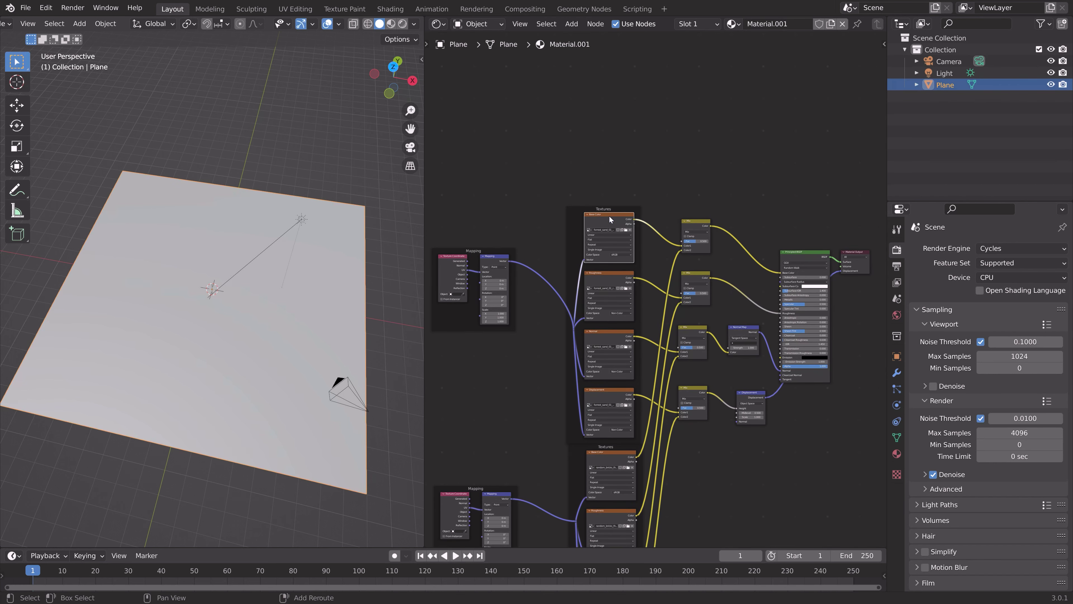
key(shift+d)
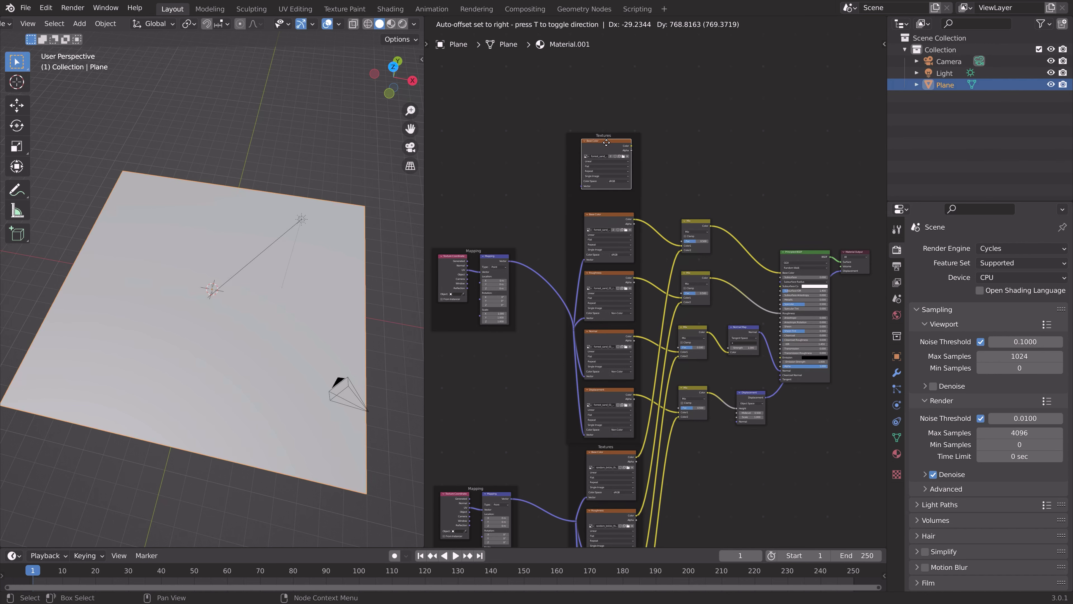
click(605, 144)
scroll(605, 172, up, 3)
shift+scroll(537, 137, up, 5)
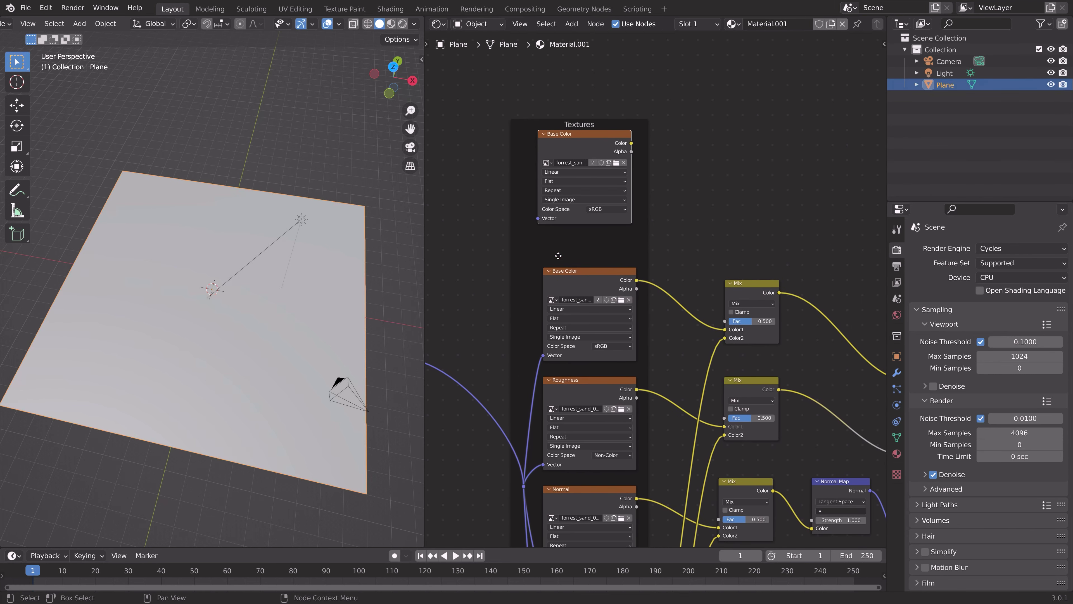
click(623, 163)
click(575, 165)
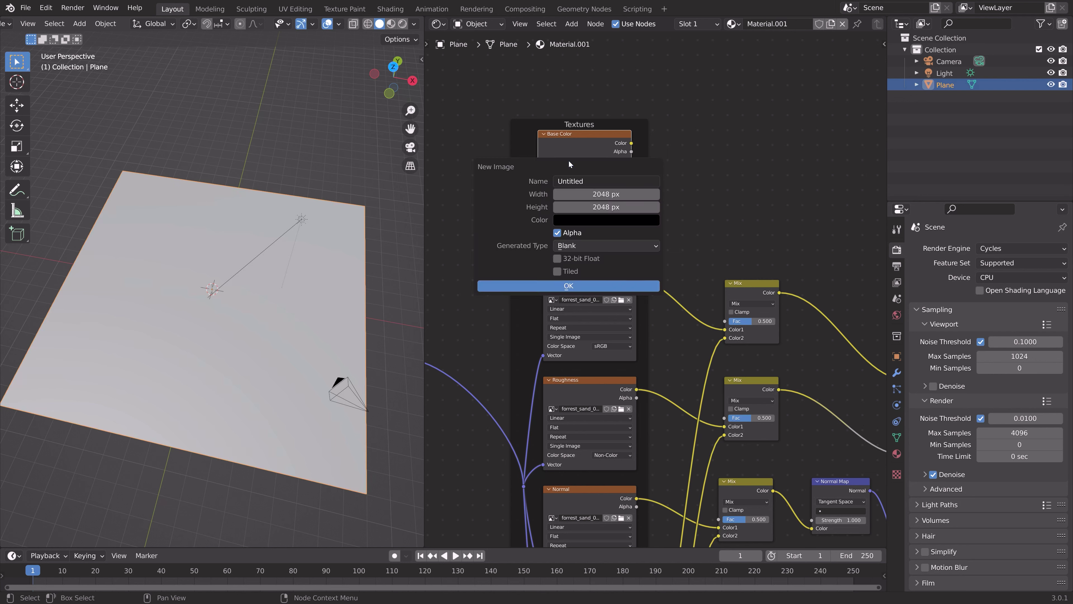
click(593, 283)
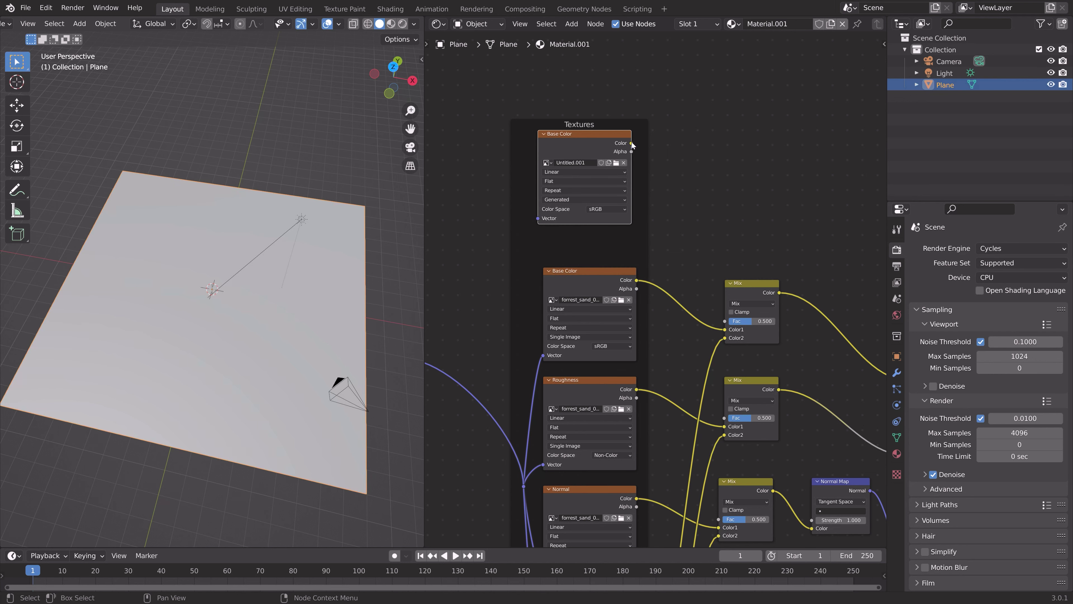
drag(631, 144, 725, 321)
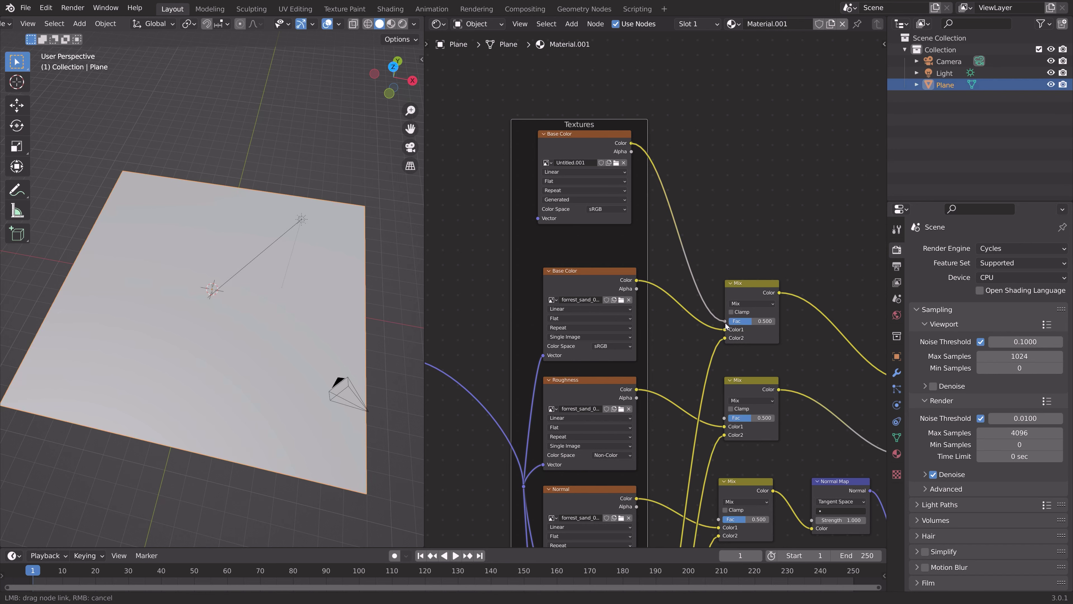
scroll(659, 196, down, 3)
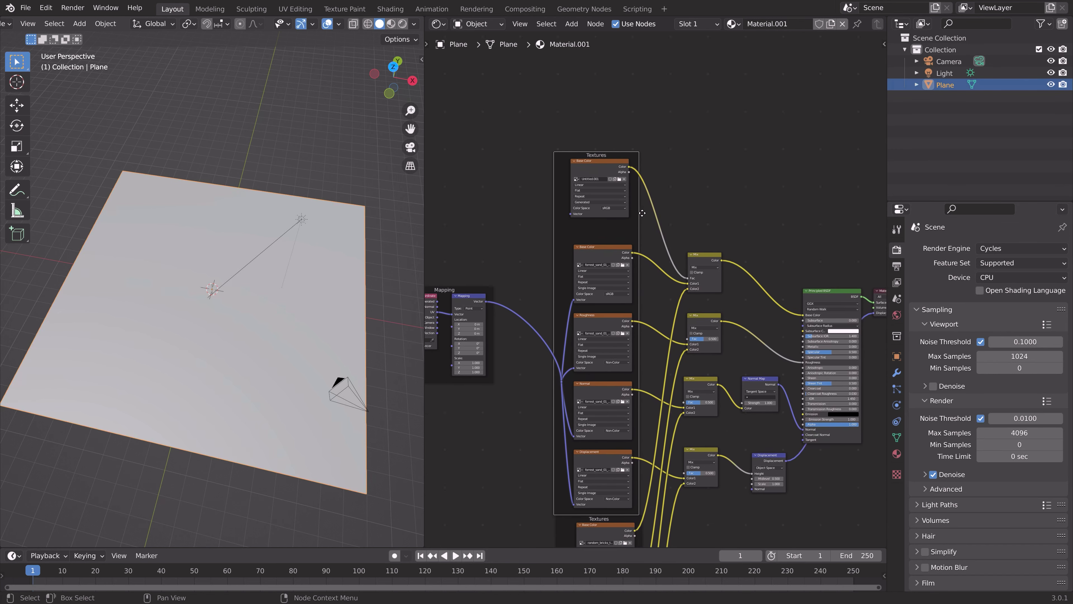
Step: Link Untitled.001's Color to the remaining Mix Fac inputs and widen the 3D viewport
drag(625, 151, 679, 387)
drag(627, 156, 682, 457)
middle_drag(691, 473, 730, 364)
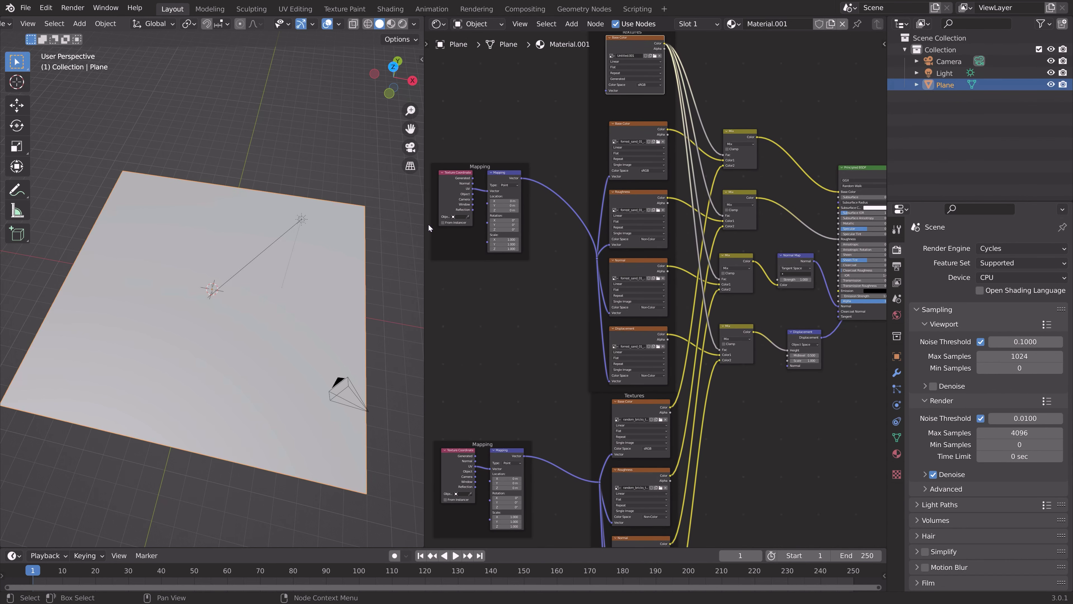
drag(426, 224, 572, 110)
Step: Inspect the sand plane in Rendered shading up close, then return to Material Preview
click(551, 24)
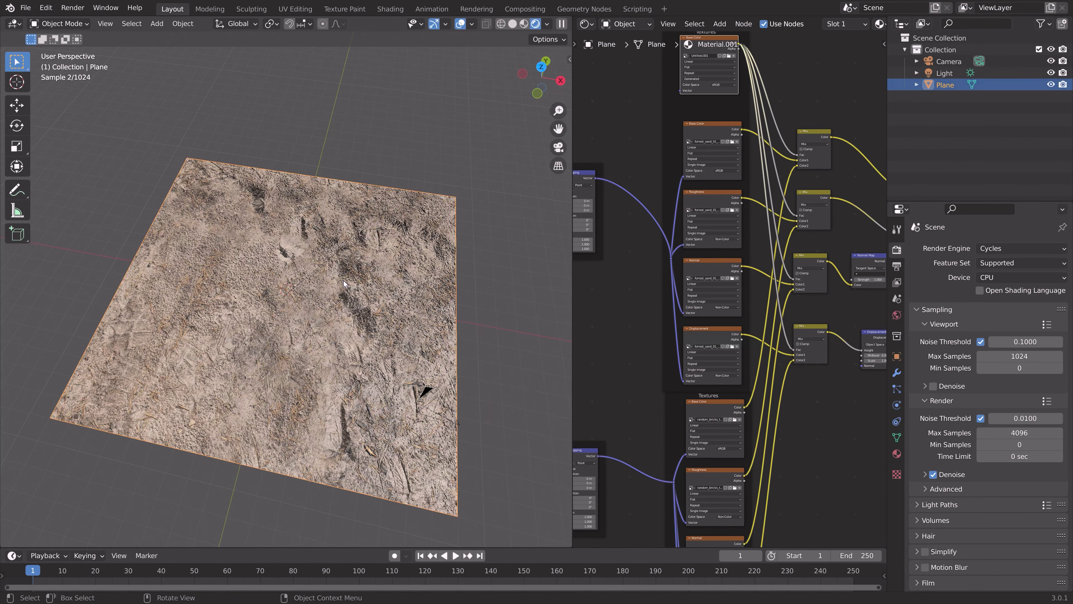
middle_drag(344, 281, 431, 278)
scroll(366, 300, up, 5)
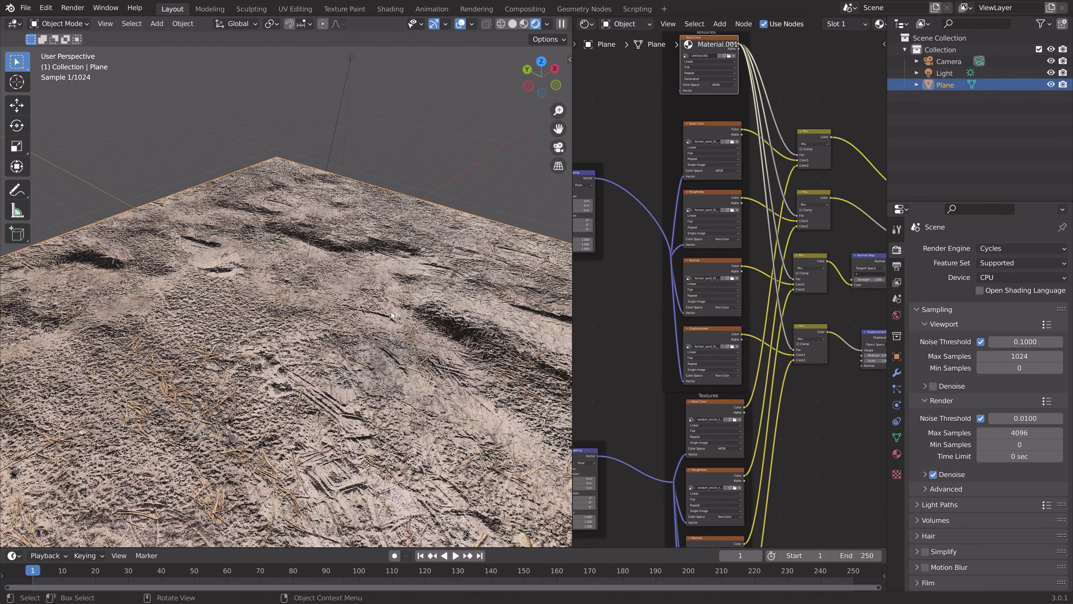
scroll(392, 312, down, 4)
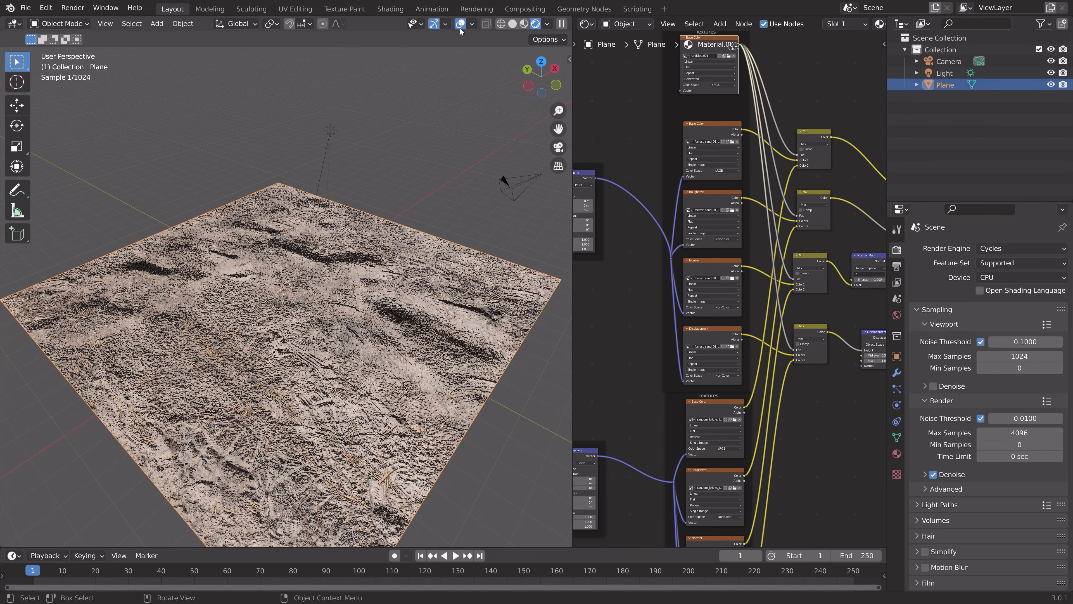
click(524, 26)
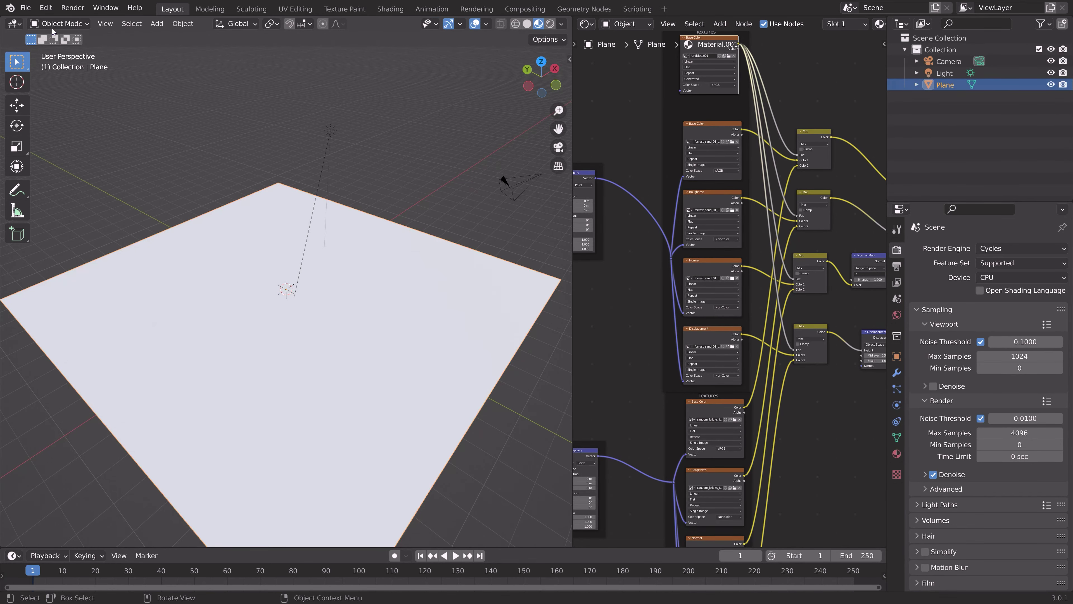
click(54, 25)
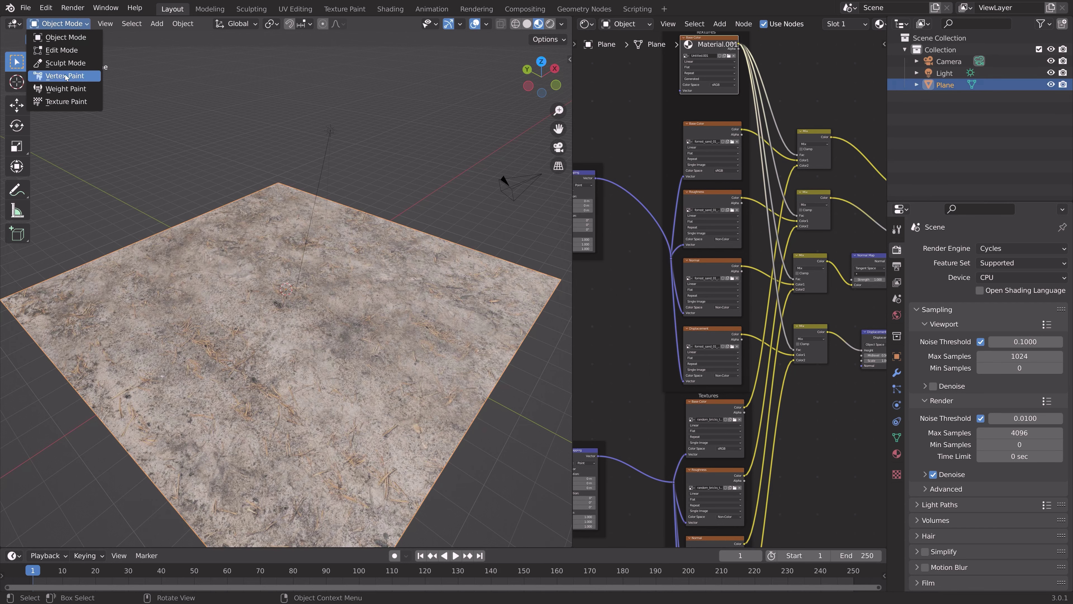
Step: Switch to Texture Paint mode and paint brick strips across the plane's centre and lower centre
click(68, 101)
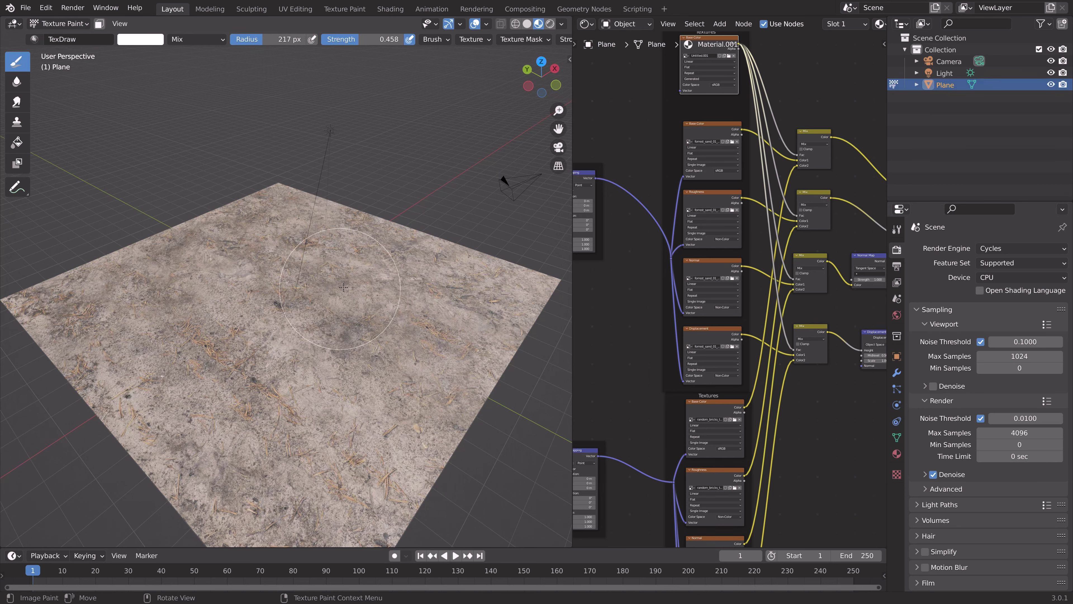
middle_drag(357, 84, 317, 288)
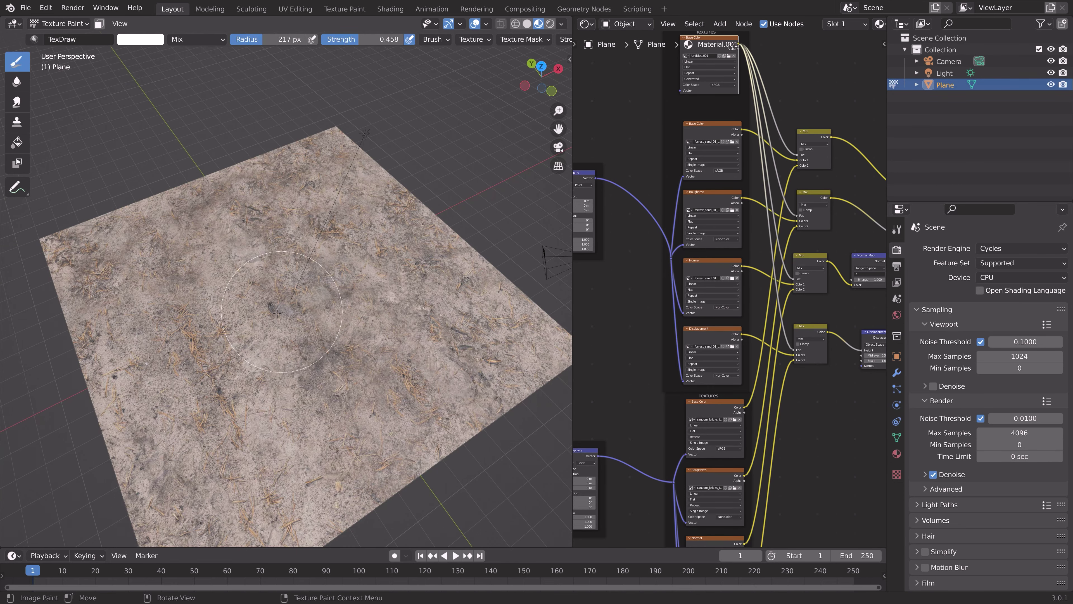
drag(217, 329, 275, 284)
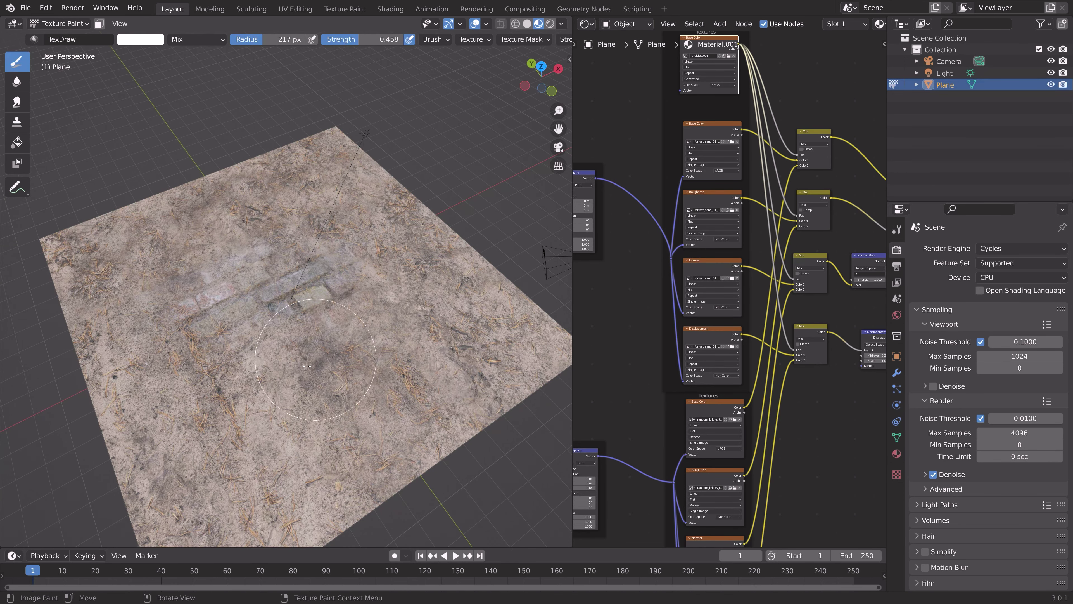
mouse_move(153, 381)
mouse_down()
mouse_move(244, 461)
mouse_move(304, 417)
mouse_move(407, 401)
mouse_move(483, 321)
mouse_move(462, 300)
mouse_move(478, 355)
mouse_move(399, 240)
mouse_move(330, 202)
mouse_move(253, 184)
mouse_move(224, 216)
mouse_move(247, 212)
mouse_move(162, 247)
mouse_up()
Step: View the painted bricks in Rendered shading from above
middle_drag(376, 375, 422, 296)
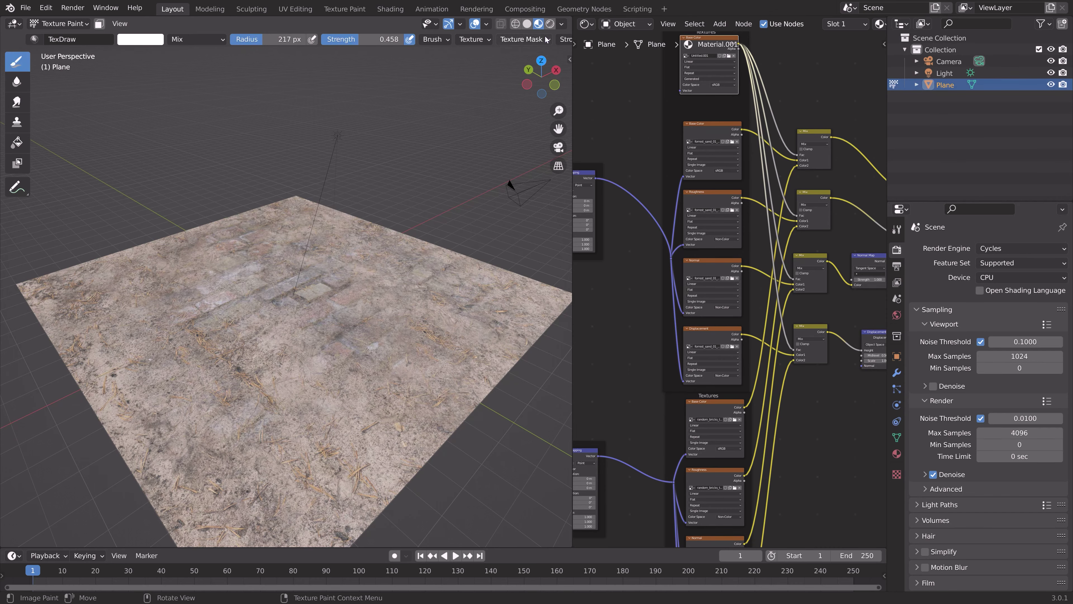
click(550, 24)
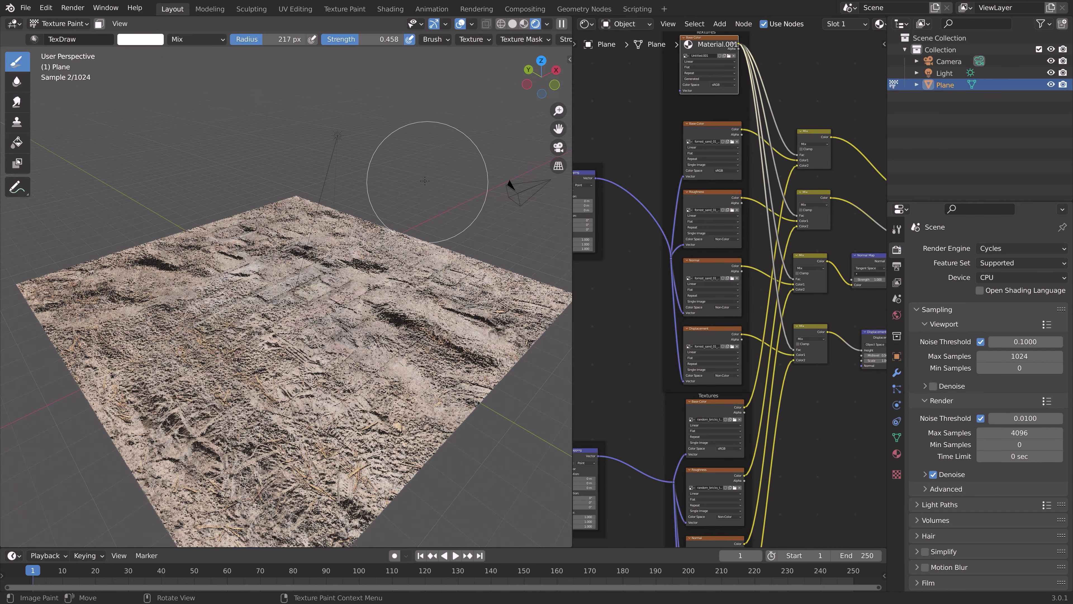
middle_drag(444, 199, 479, 233)
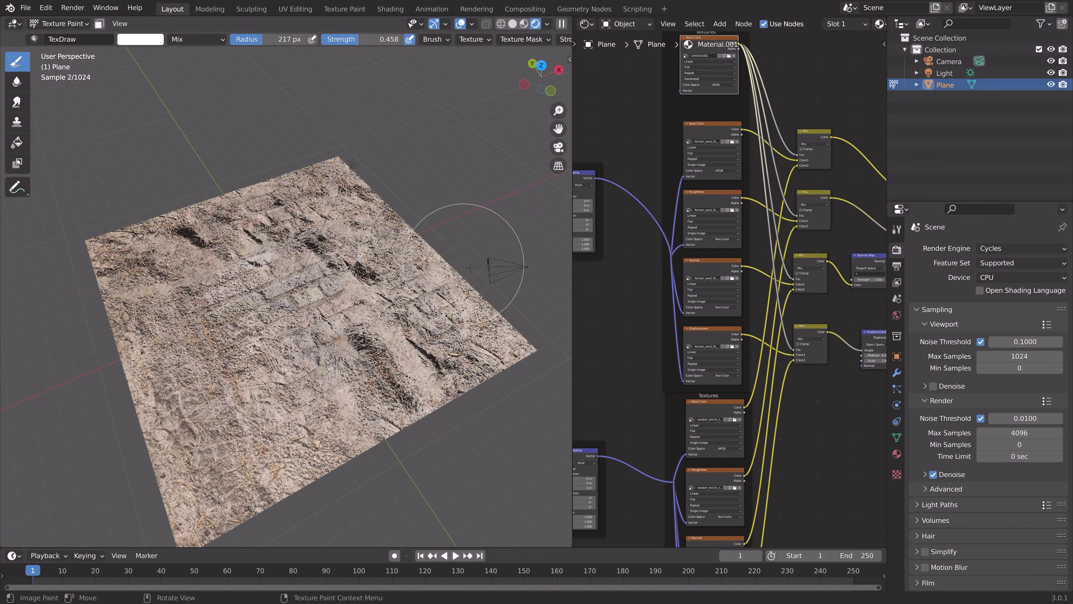